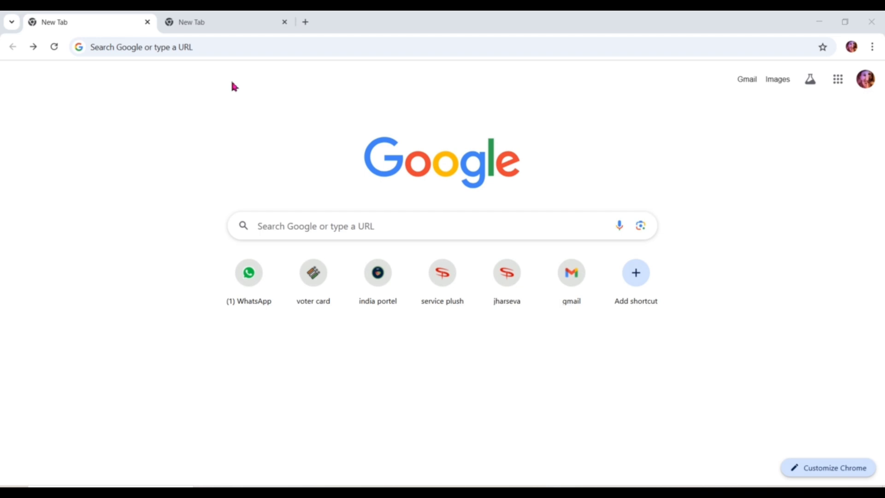
Start a Google search for 'service plus' from the Chrome address bar.
{"action": "left_click", "coordinate": [206, 47]}
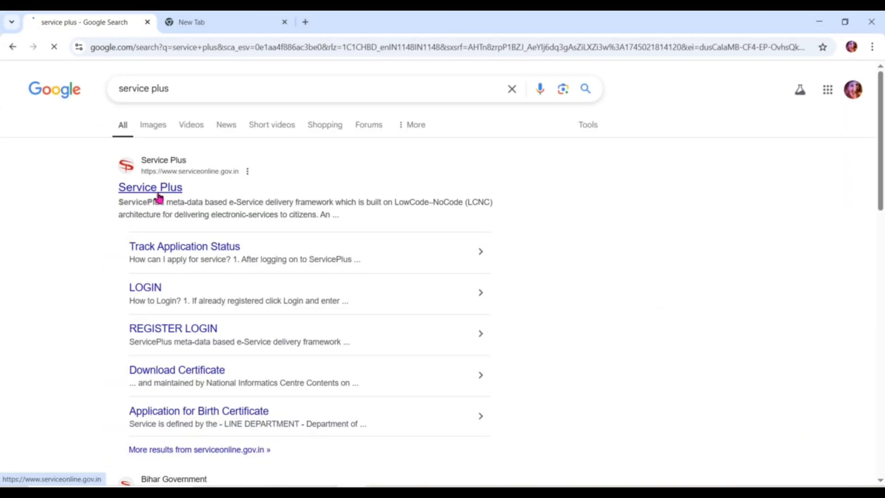
Open the Service Plus site and log in with the saved credentials and captcha.
{"action": "left_click", "coordinate": [158, 196]}
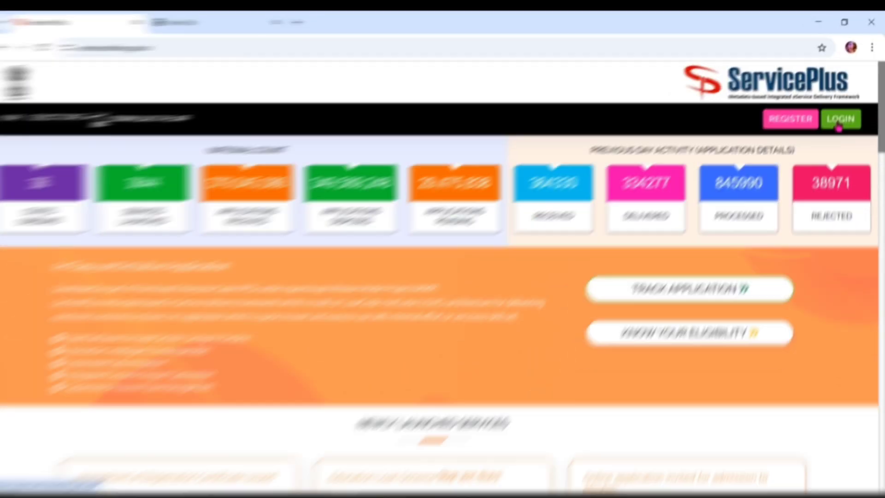
{"action": "left_click", "coordinate": [840, 121]}
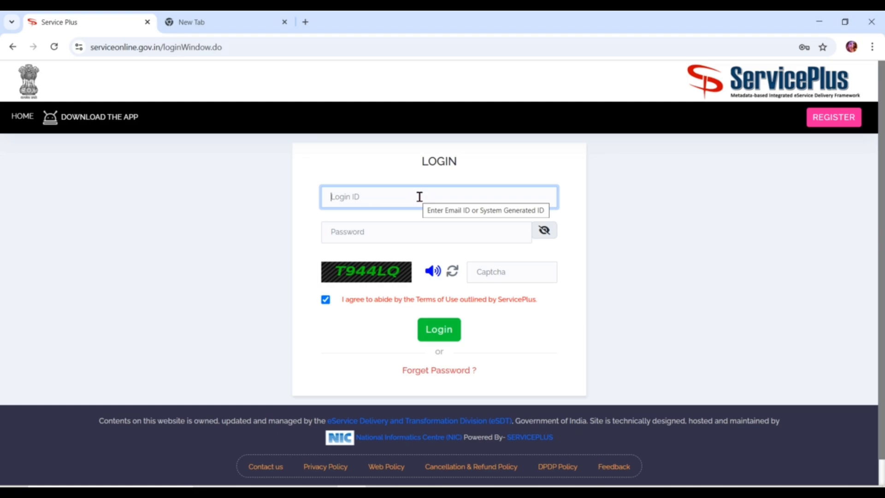
{"action": "left_click", "coordinate": [397, 236]}
{"action": "left_click", "coordinate": [438, 265]}
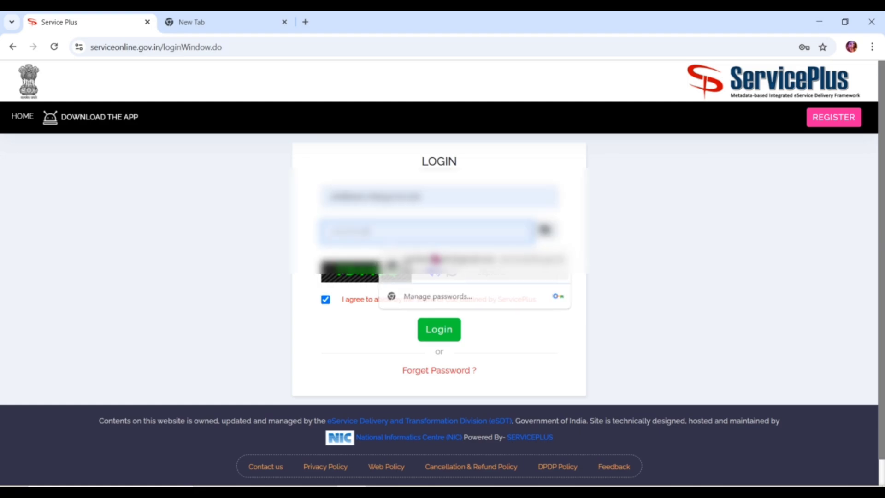
{"action": "left_click", "coordinate": [504, 275]}
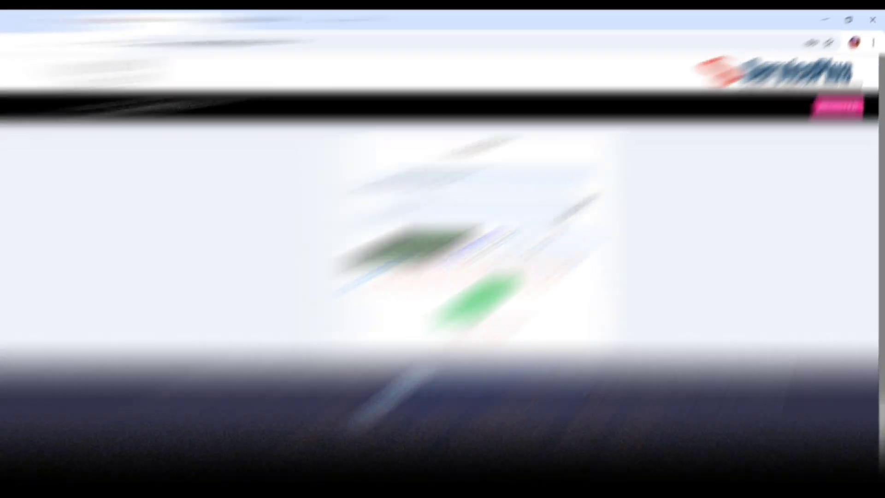
{"action": "left_click", "coordinate": [443, 336]}
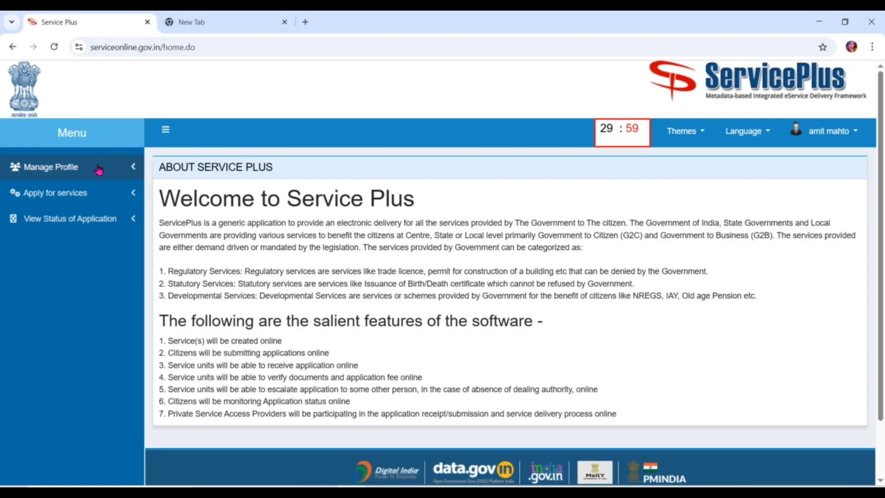
List all available services, filter by 'CAST', and pick Caste Certificate for Scheduled Tribe.
{"action": "left_click", "coordinate": [68, 205]}
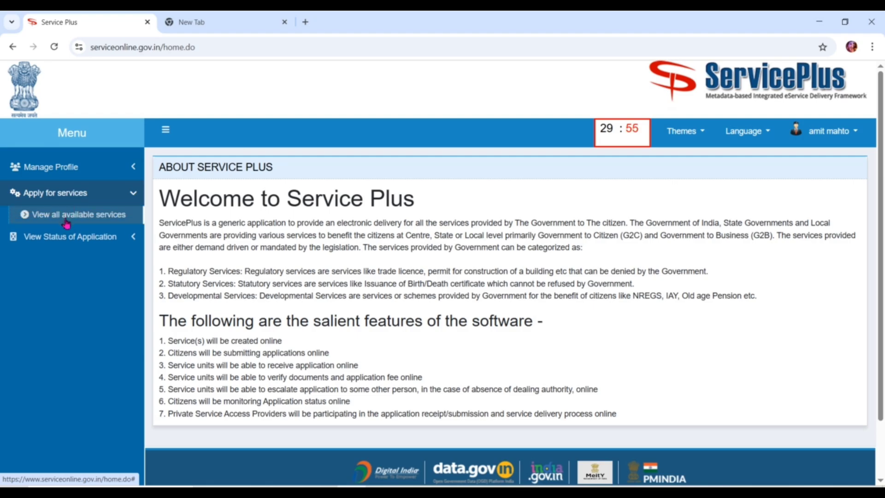
{"action": "left_click", "coordinate": [67, 221]}
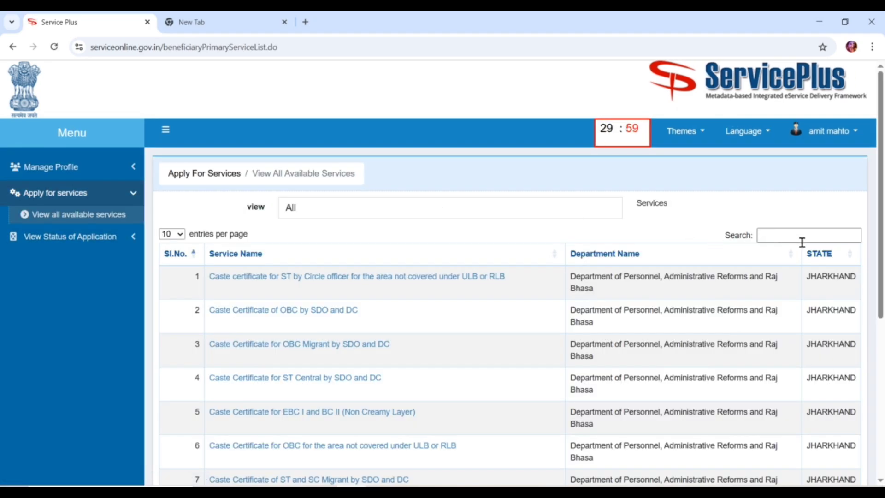
{"action": "left_click", "coordinate": [802, 241]}
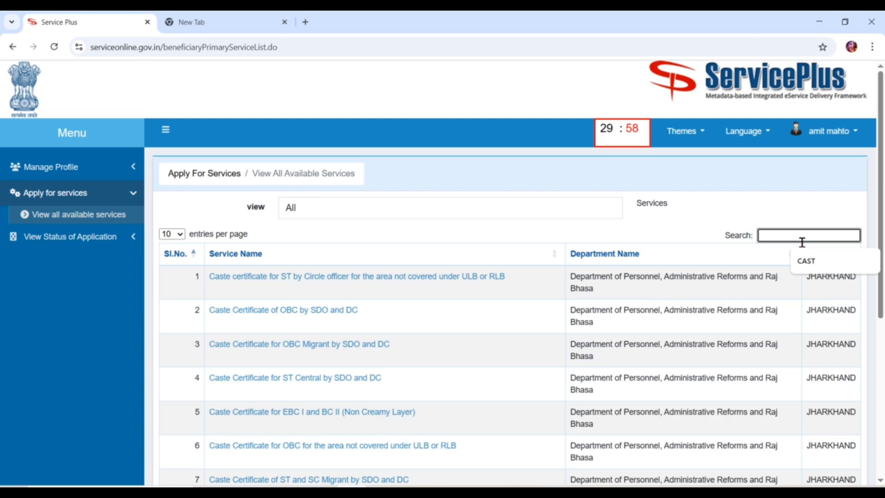
{"action": "type", "text": "CAST"}
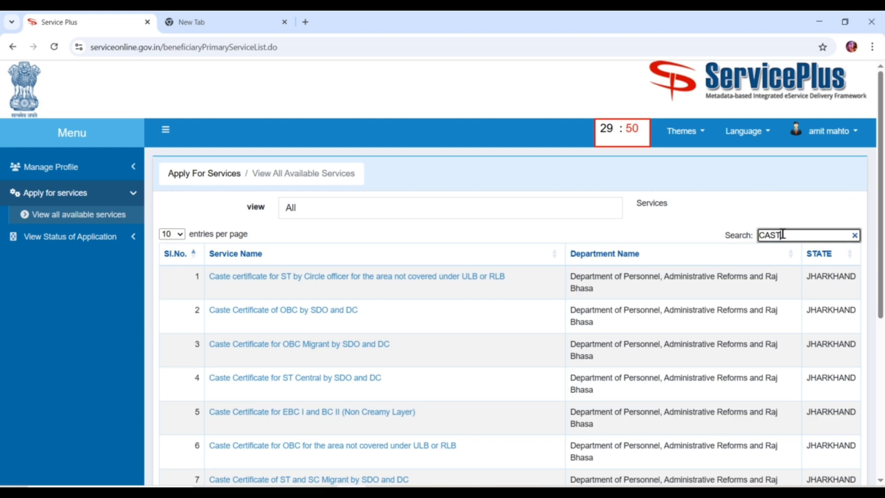
{"action": "left_click", "coordinate": [680, 223]}
{"action": "scroll", "coordinate": [678, 221], "scroll_direction": "down", "scroll_amount": 4}
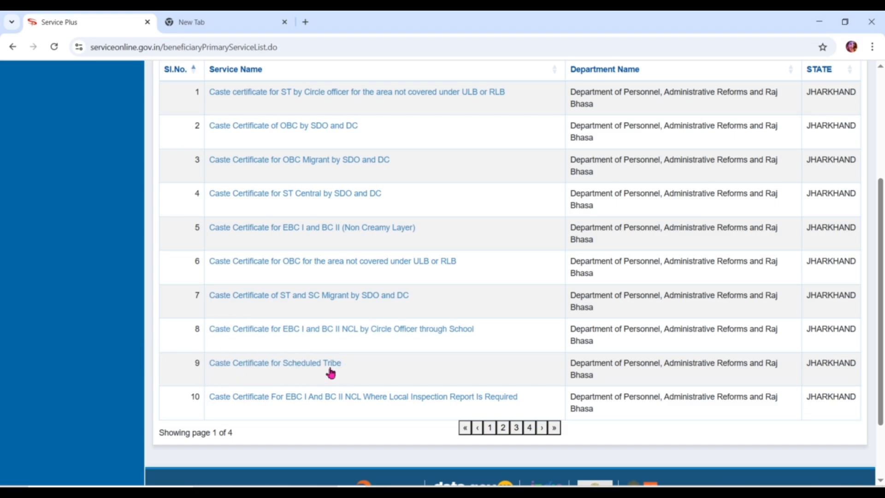
{"action": "left_click", "coordinate": [244, 367]}
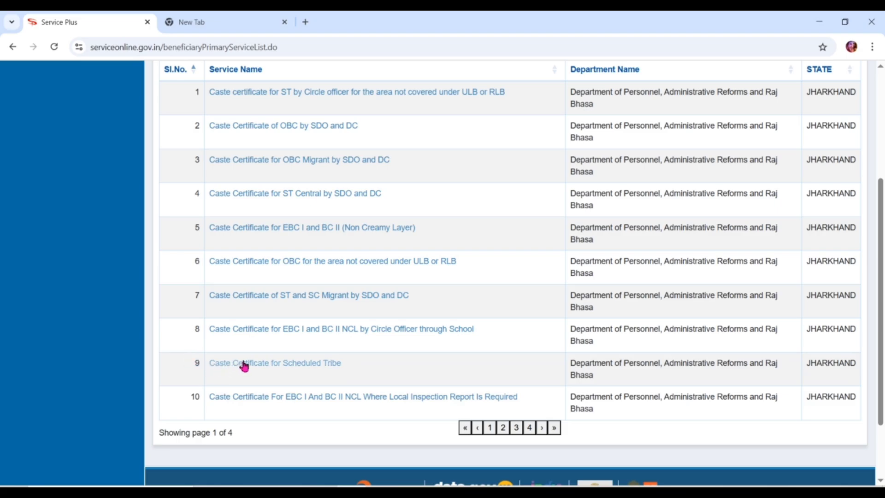
Open the Scheduled Tribe form, choose State and Normal, and enter the applicant's full name.
{"action": "left_click", "coordinate": [269, 372]}
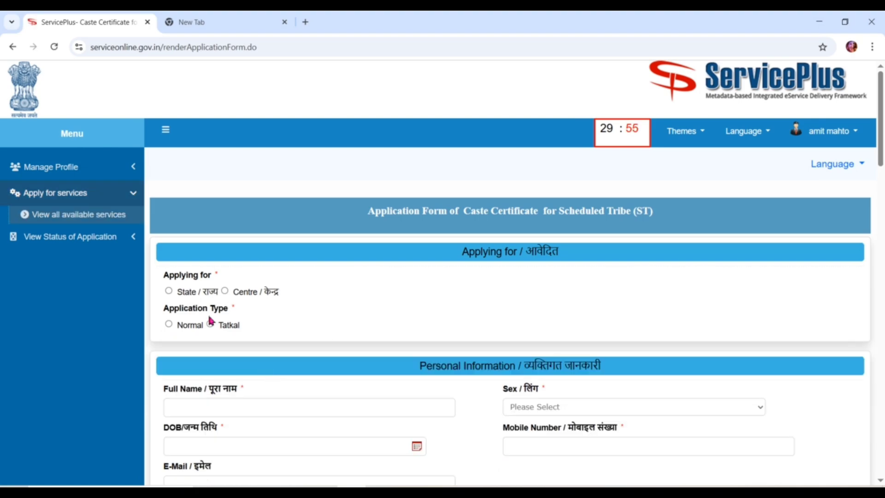
{"action": "left_click", "coordinate": [169, 292]}
{"action": "left_click", "coordinate": [169, 325]}
{"action": "left_click", "coordinate": [197, 409]}
{"action": "type", "text": "ABC"}
{"action": "type", "text": " ATp"}
{"action": "type", "text": "X"}
{"action": "key", "text": "BackSpace"}
{"action": "type", "text": "Z"}
Set sex to Male and date of birth to 10/12/2004, and enter the mobile number.
{"action": "left_click", "coordinate": [600, 409]}
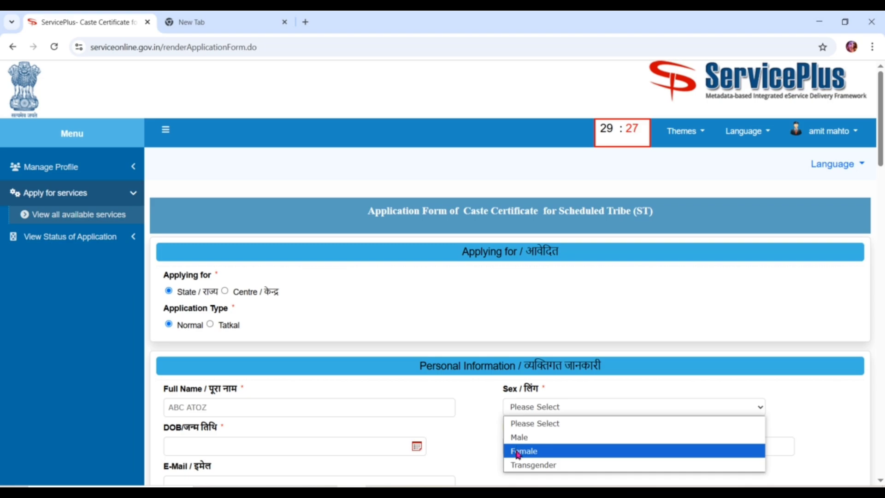
{"action": "left_click", "coordinate": [529, 440]}
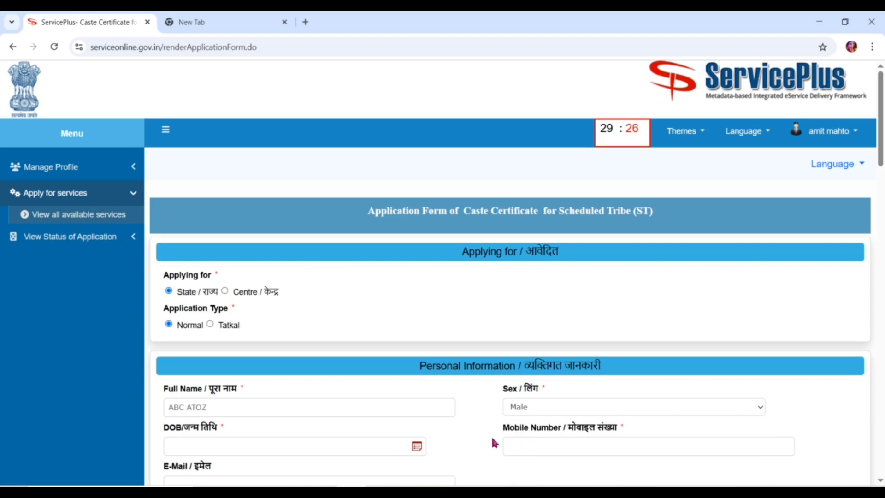
{"action": "left_click", "coordinate": [269, 439]}
{"action": "type", "text": "10"}
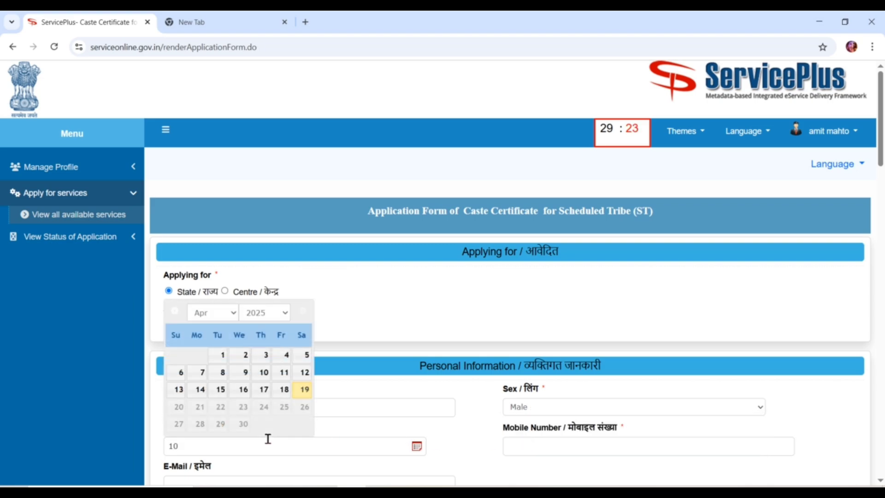
{"action": "type", "text": "/12/2004"}
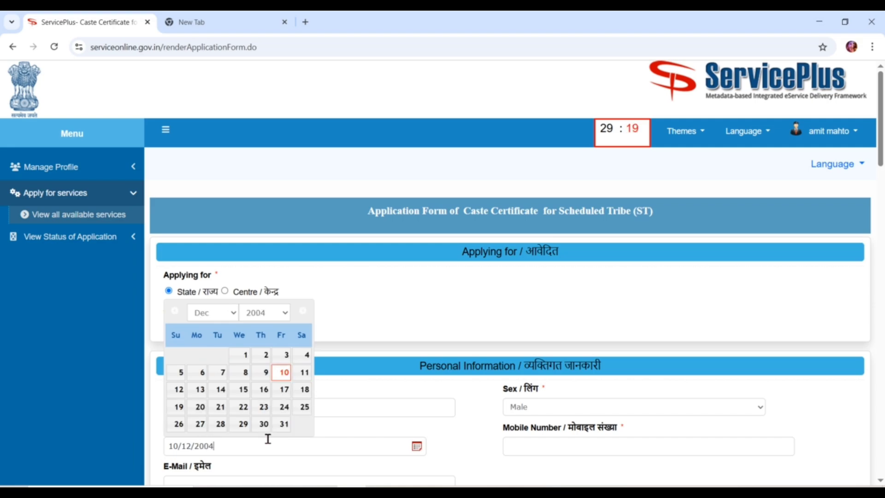
{"action": "key", "text": "Tab"}
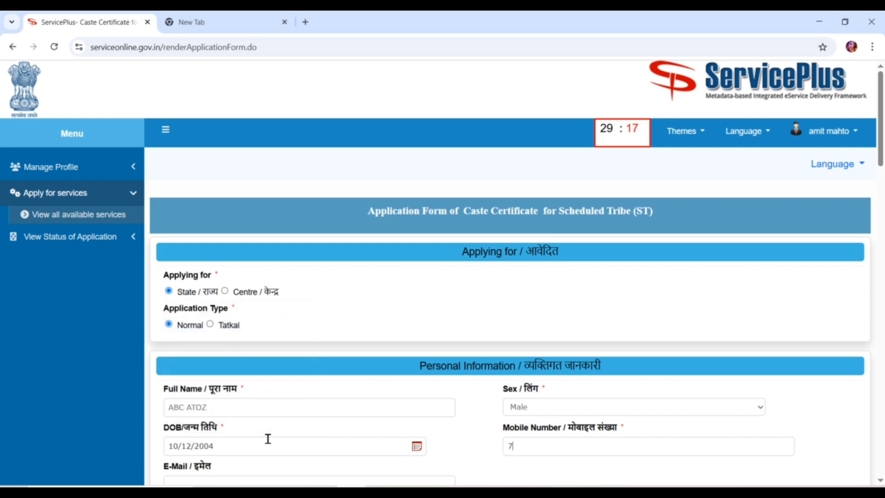
Select ORAON as the applicant's caste.
{"action": "scroll", "coordinate": [268, 439], "scroll_direction": "down", "scroll_amount": 5}
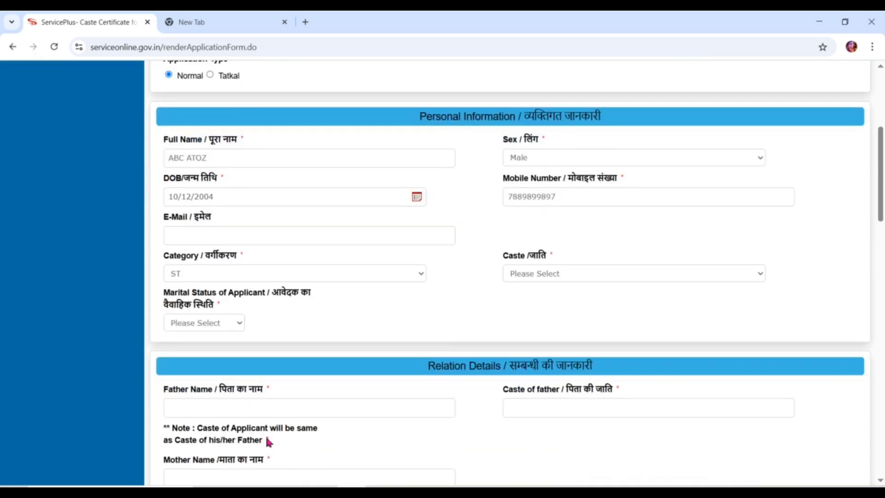
{"action": "left_click", "coordinate": [634, 273]}
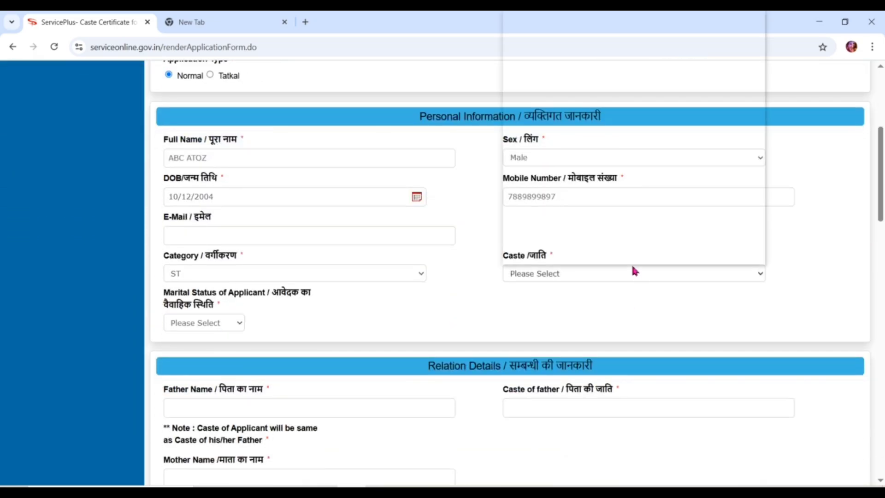
{"action": "key", "text": "o"}
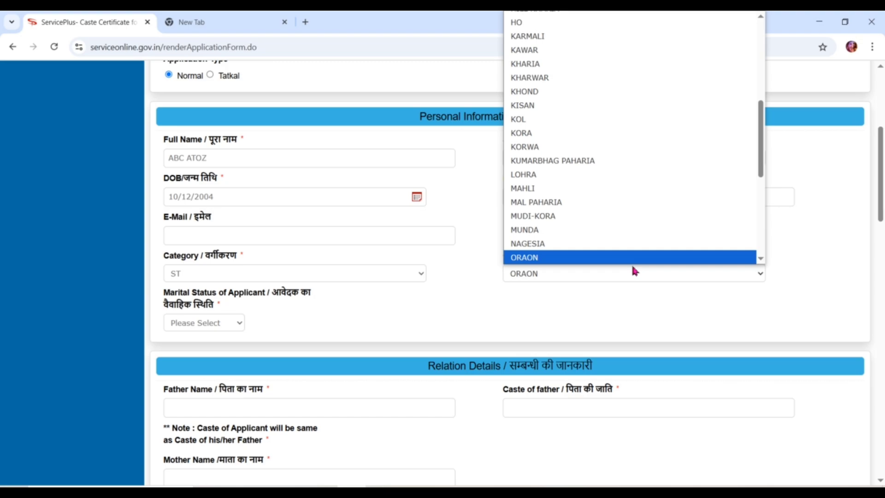
{"action": "key", "text": "Return"}
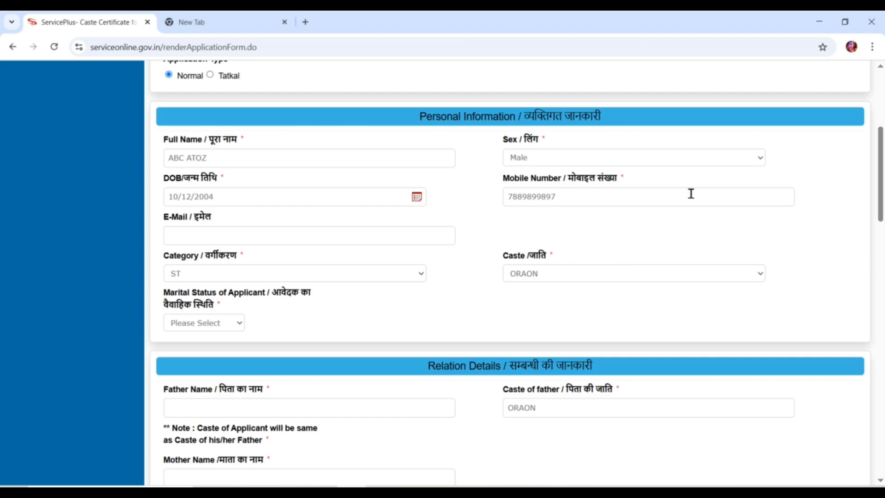
{"action": "left_click", "coordinate": [553, 276]}
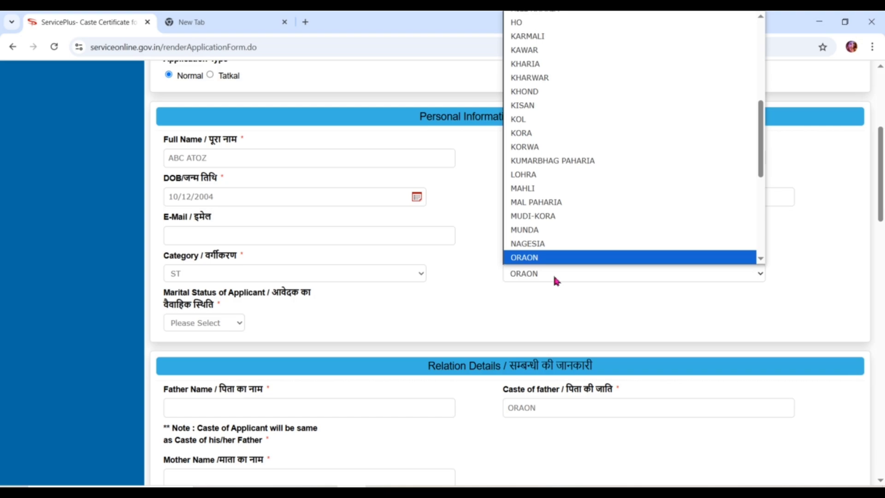
{"action": "left_click", "coordinate": [555, 277]}
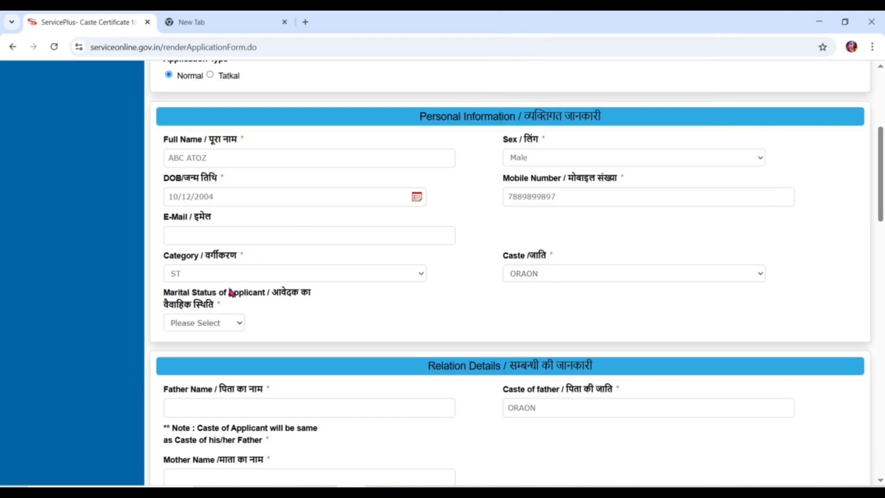
Set marital status to Unmarried and enter the father's name.
{"action": "left_click", "coordinate": [188, 324]}
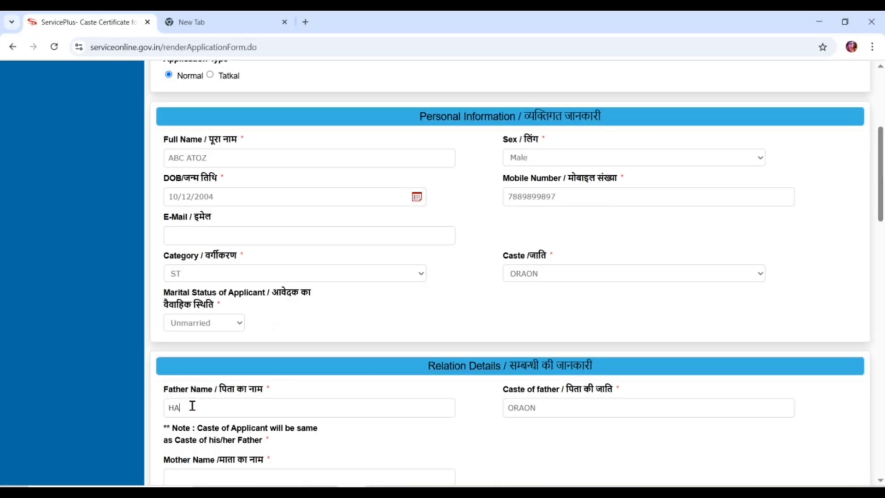
{"action": "type", "text": "RI DS"}
{"action": "key", "text": "BackSpace"}
{"action": "type", "text": "M ORAON"}
{"action": "key", "text": "Tab"}
{"action": "key", "text": "Tab"}
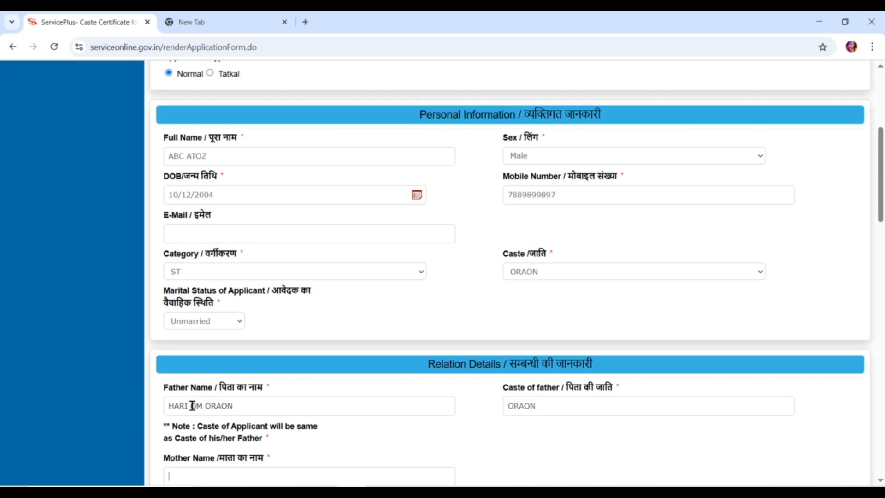
Enter the mother's name and the permanent address and village/town.
{"action": "type", "text": "SITA"}
{"action": "scroll", "coordinate": [192, 405], "scroll_direction": "down", "scroll_amount": 1}
{"action": "key", "text": "Tab"}
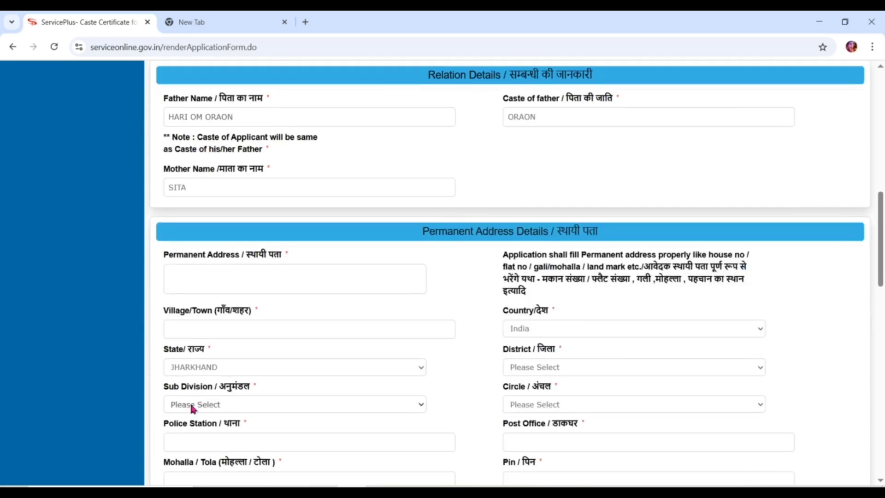
{"action": "type", "text": "VILL"}
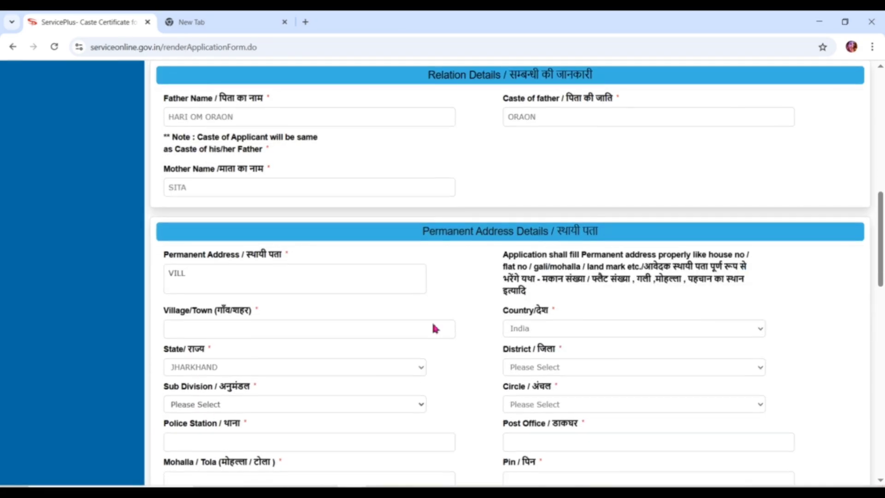
{"action": "type", "text": "LAIFOLIKKDKE"}
{"action": "key", "text": "Tab"}
{"action": "type", "text": "DJFKJFJDIJ"}
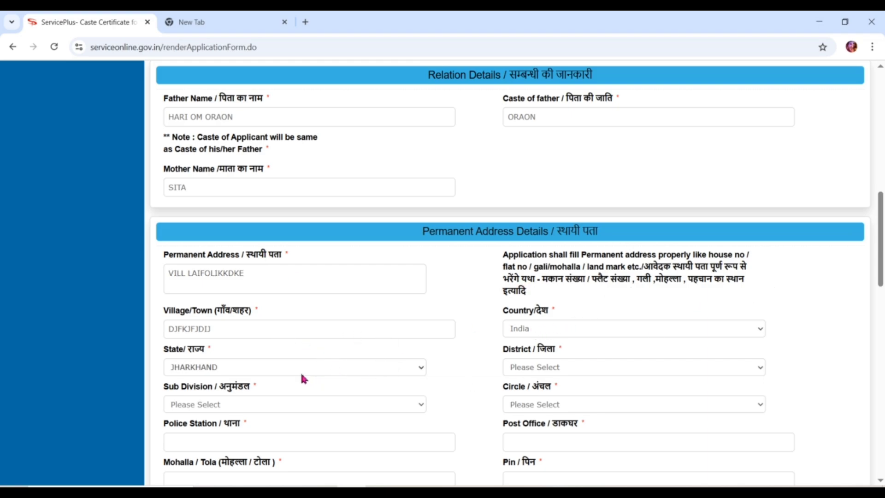
Choose district GUMLA, mark the location Rural, and select block GUMLA.
{"action": "left_click", "coordinate": [591, 369]}
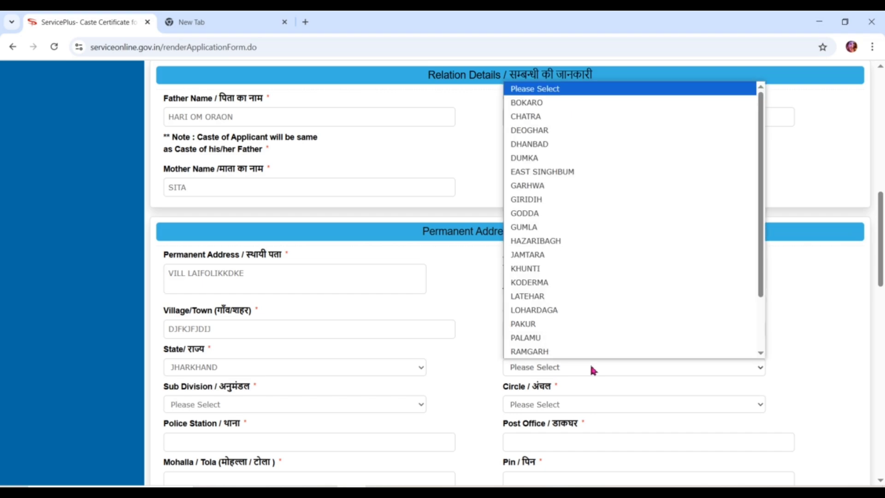
{"action": "left_click", "coordinate": [532, 229]}
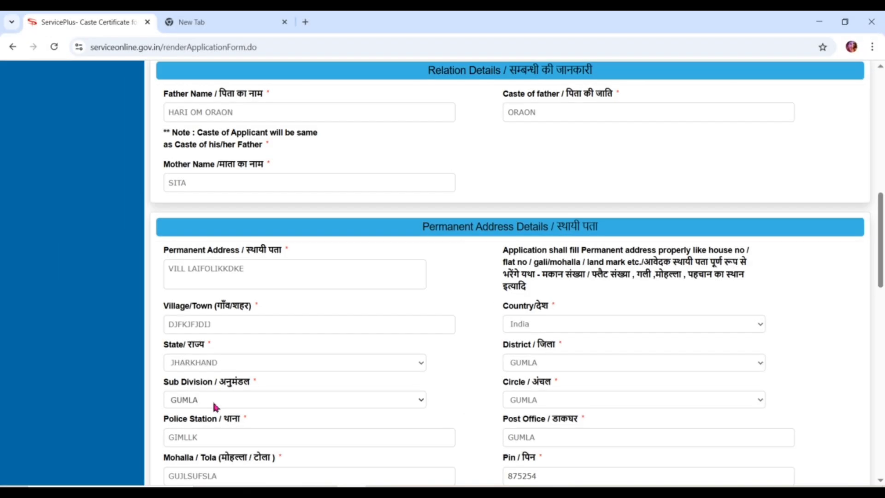
{"action": "scroll", "coordinate": [215, 407], "scroll_direction": "down", "scroll_amount": 5}
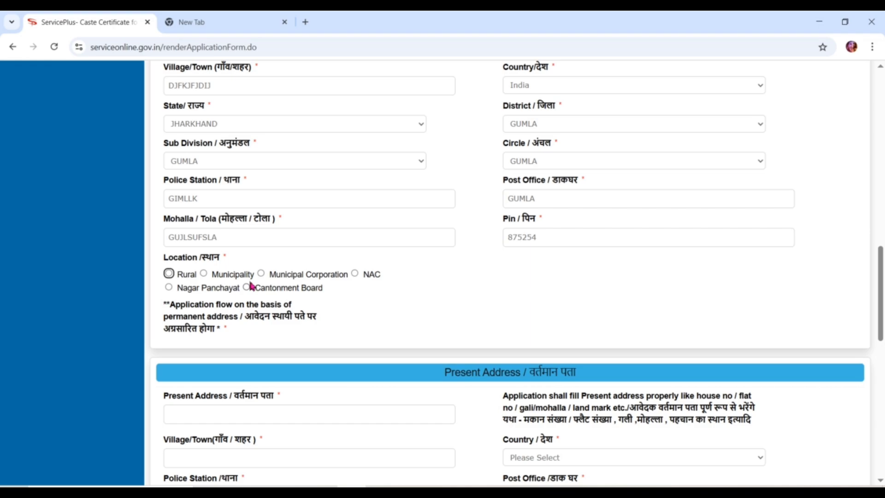
{"action": "left_click", "coordinate": [169, 274]}
{"action": "left_click", "coordinate": [211, 324]}
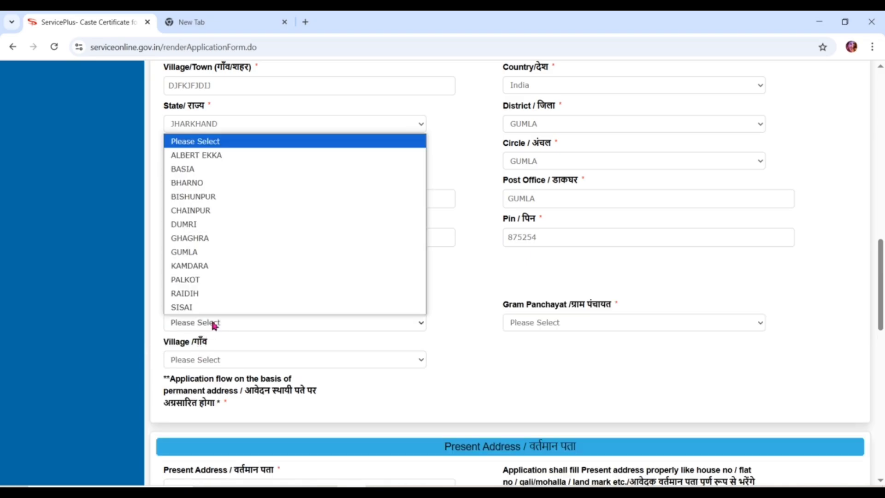
{"action": "left_click", "coordinate": [201, 257]}
Select gram panchayat KHORA and village Khora.
{"action": "left_click", "coordinate": [586, 325]}
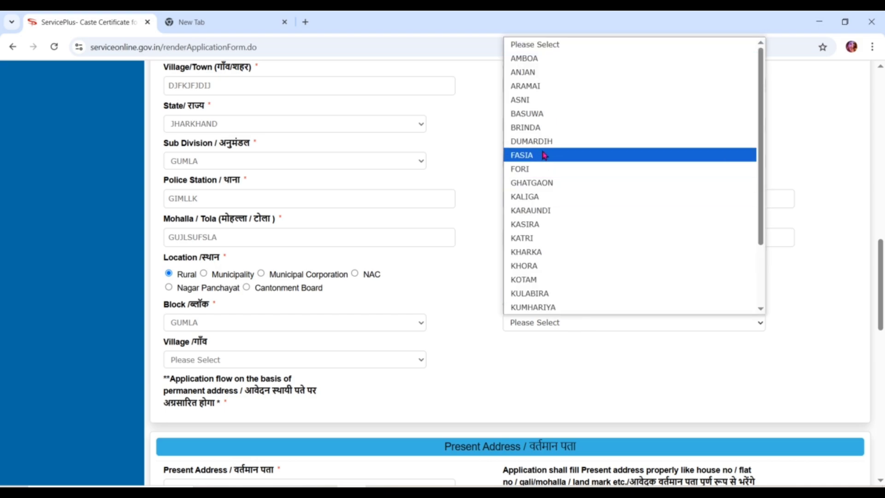
{"action": "left_click", "coordinate": [527, 265]}
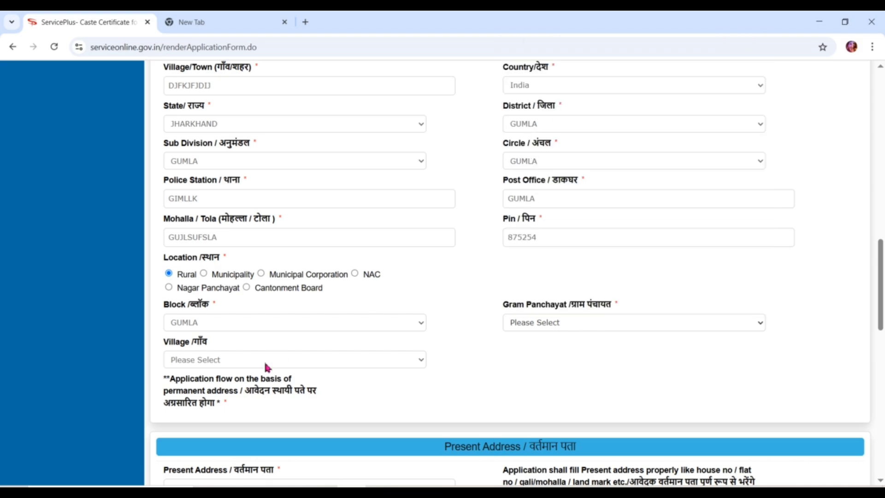
{"action": "left_click", "coordinate": [234, 360]}
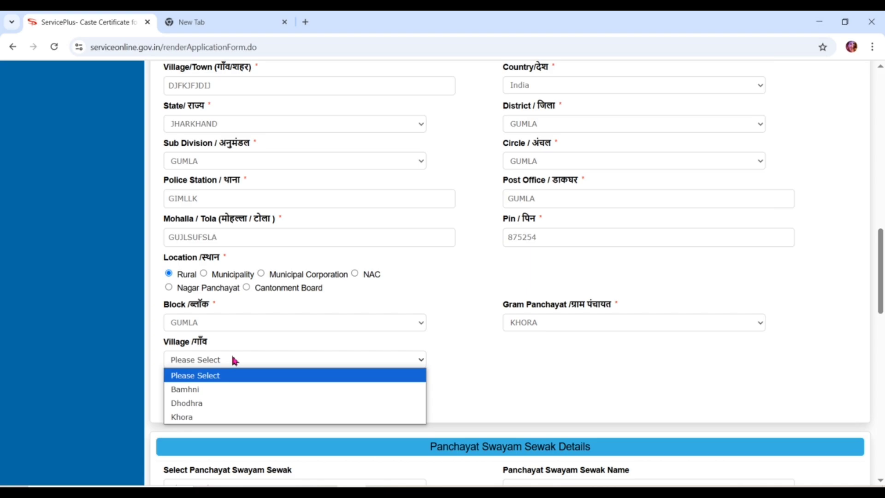
{"action": "left_click", "coordinate": [219, 404]}
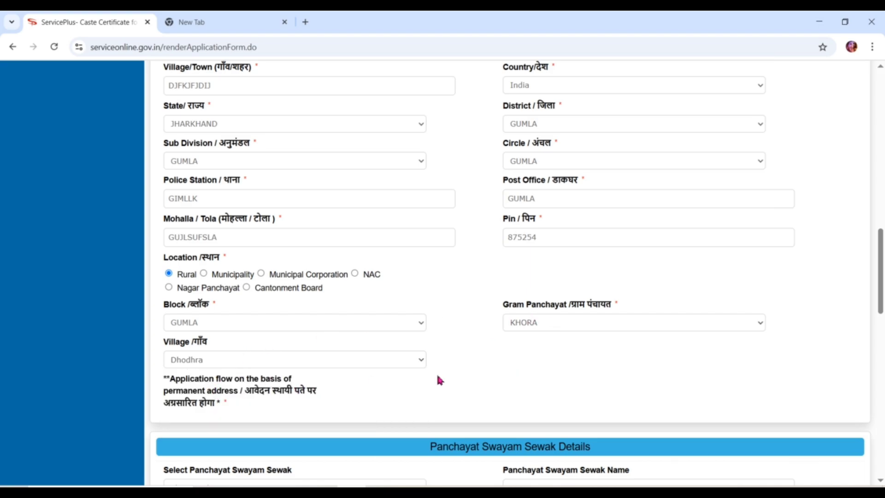
{"action": "key", "text": "Down"}
{"action": "scroll", "coordinate": [509, 357], "scroll_direction": "down", "scroll_amount": 3}
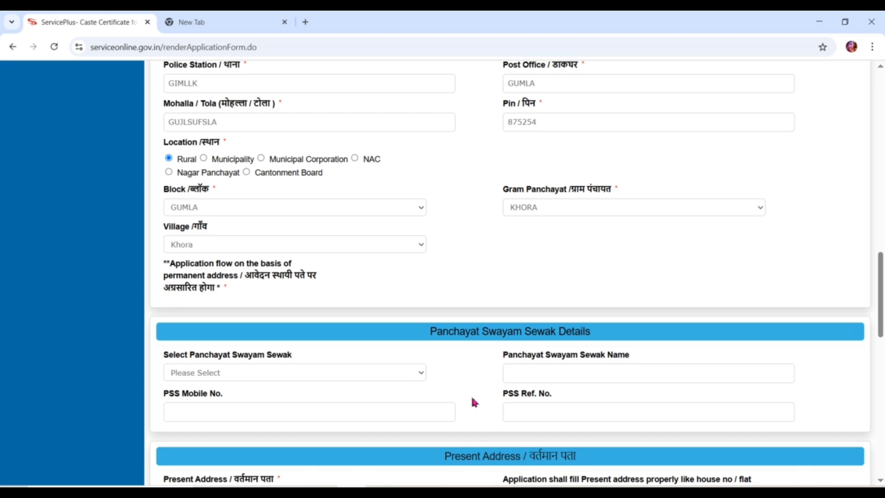
{"action": "scroll", "coordinate": [472, 399], "scroll_direction": "down", "scroll_amount": 3}
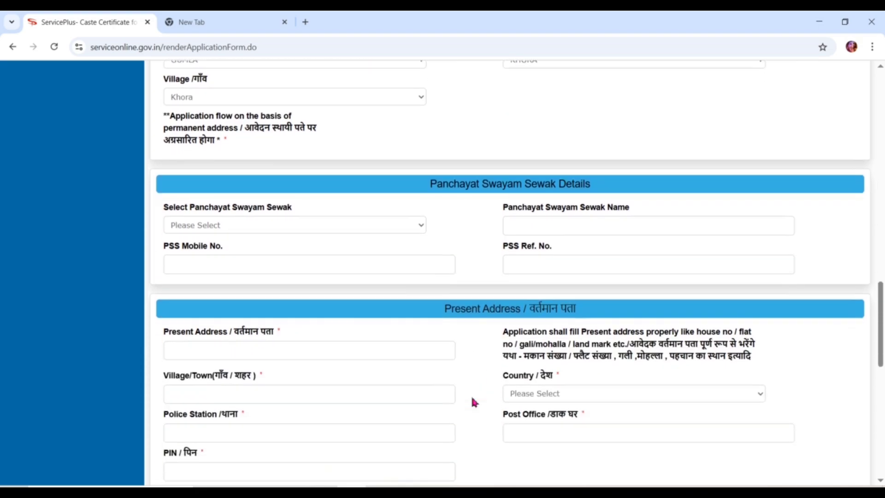
Enter the present address and village/town, with country India.
{"action": "left_click", "coordinate": [291, 340]}
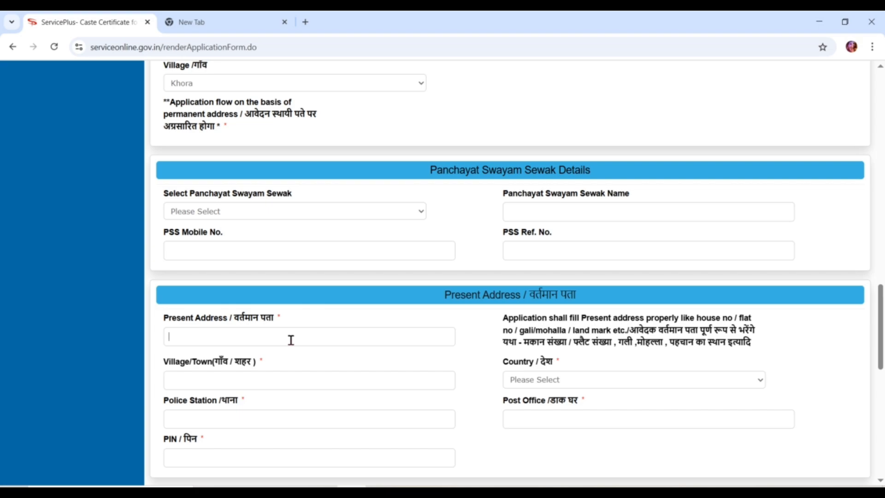
{"action": "type", "text": "VILAIF JJFFJAKJK"}
{"action": "key", "text": "Tab"}
{"action": "type", "text": "GIJK"}
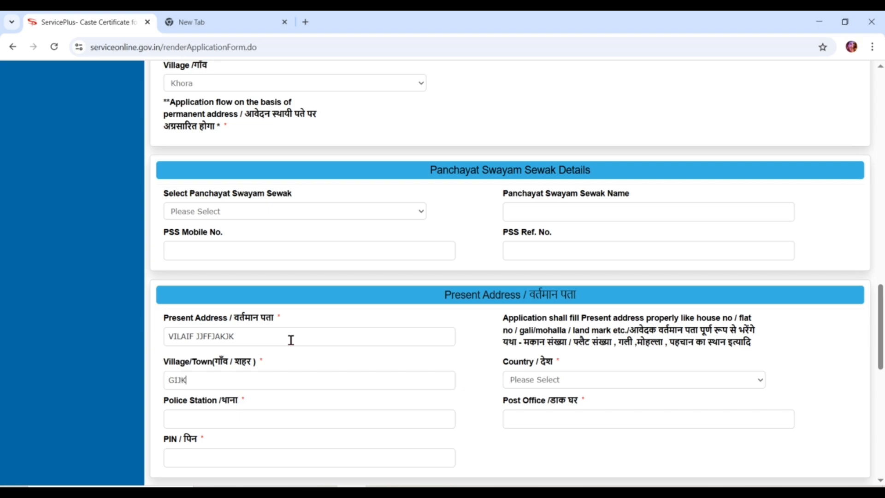
{"action": "type", "text": "AIAI"}
{"action": "left_click", "coordinate": [556, 382]}
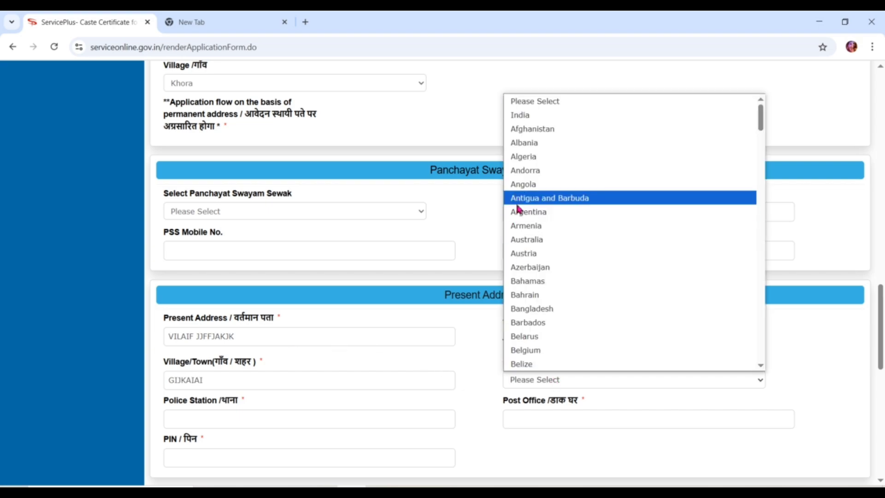
{"action": "left_click", "coordinate": [526, 117]}
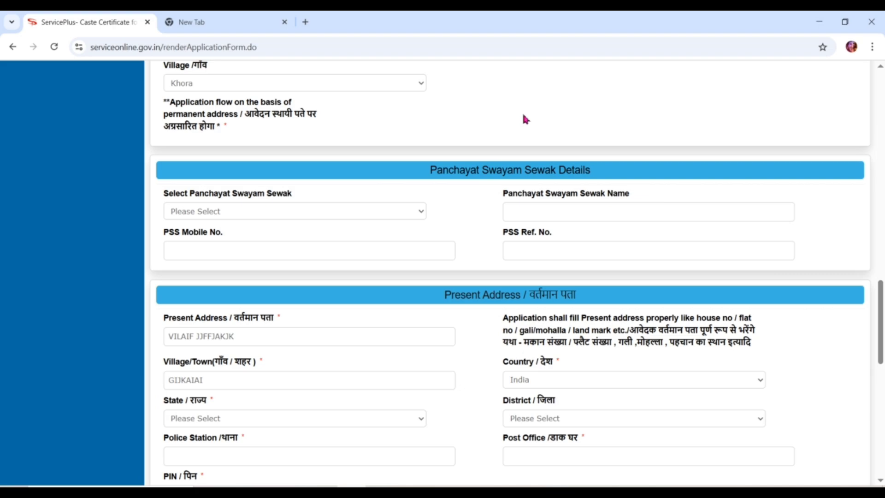
Set the present state to JHARKHAND, district GUMLA, and police station GUMLA.
{"action": "left_click", "coordinate": [245, 423]}
{"action": "key", "text": "j"}
{"action": "key", "text": "j"}
{"action": "key", "text": "j"}
{"action": "key", "text": "j"}
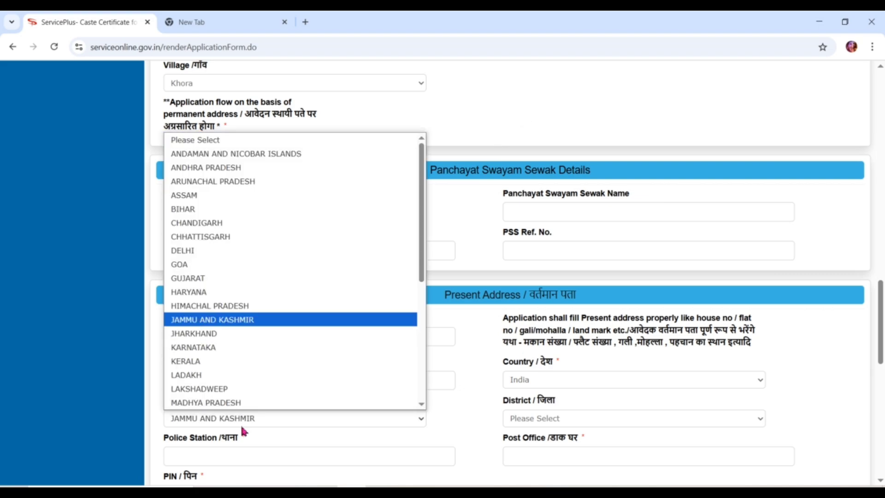
{"action": "key", "text": "Return"}
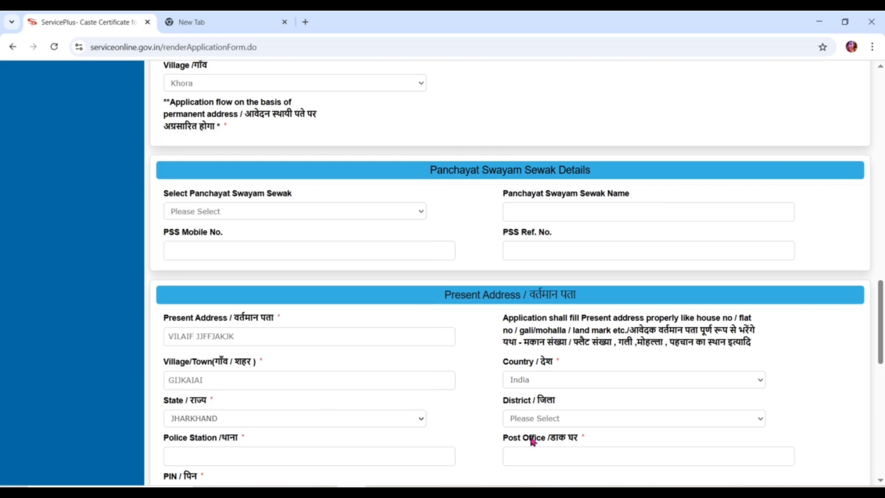
{"action": "left_click", "coordinate": [587, 426]}
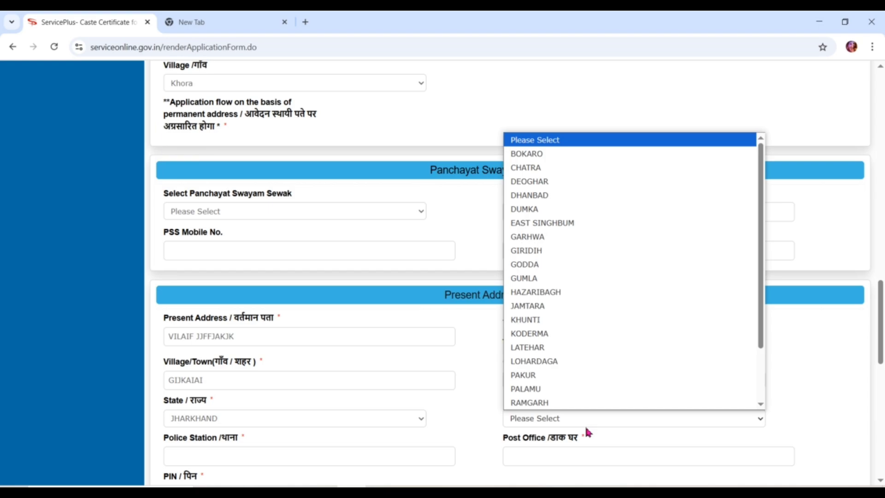
{"action": "key", "text": "g"}
{"action": "key", "text": "g"}
{"action": "key", "text": "g"}
{"action": "key", "text": "g"}
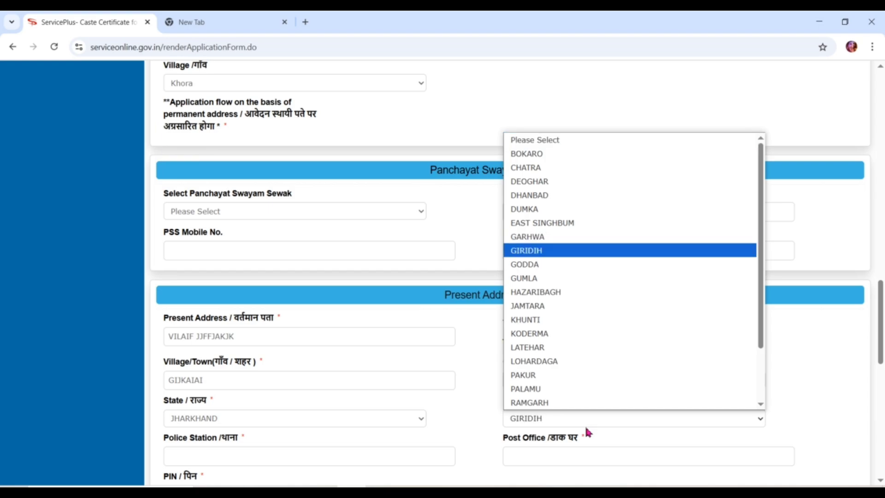
{"action": "key", "text": "Return"}
{"action": "key", "text": "Tab"}
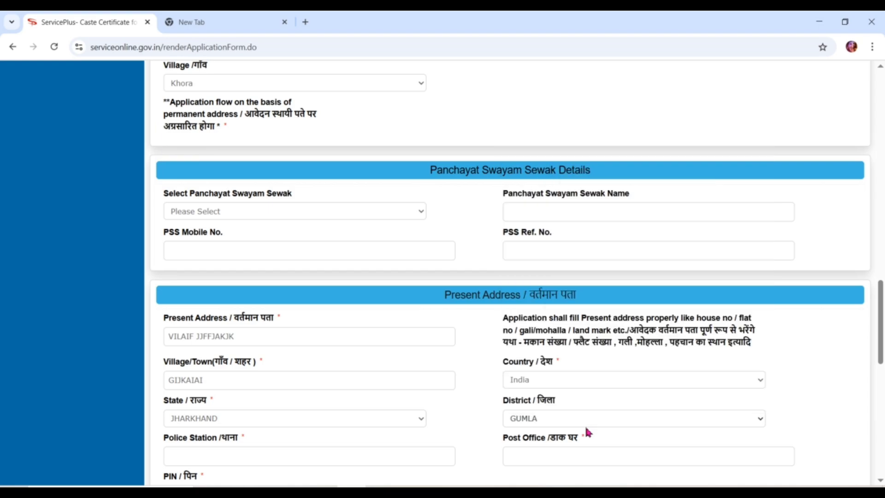
{"action": "type", "text": "GUMLA"}
{"action": "key", "text": "Tab"}
Enter the post office and PIN code, and leave the consent answer at Yes.
{"action": "left_click", "coordinate": [536, 450]}
{"action": "type", "text": "KESOPA"}
{"action": "key", "text": "Tab"}
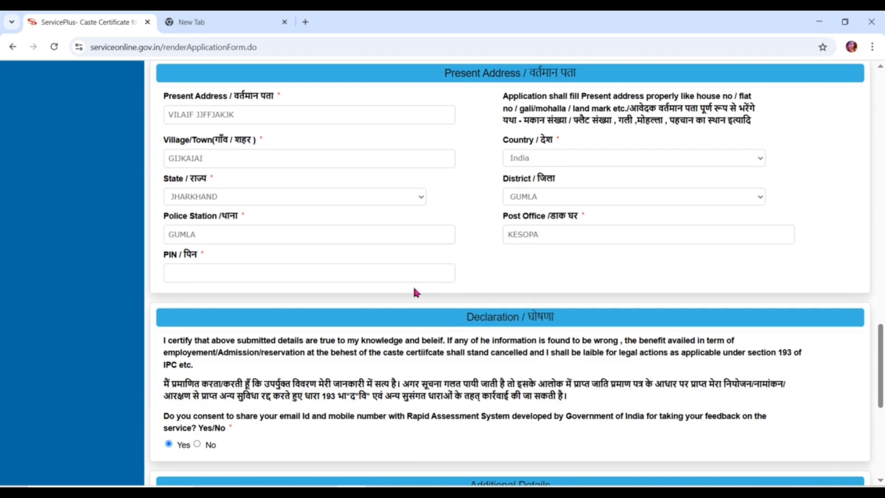
{"action": "type", "text": "965689"}
{"action": "key", "text": "Tab"}
{"action": "key", "text": "Right"}
{"action": "key", "text": "Left"}
Enter the word-verification characters and submit the caste certificate form.
{"action": "scroll", "coordinate": [498, 443], "scroll_direction": "down", "scroll_amount": 5}
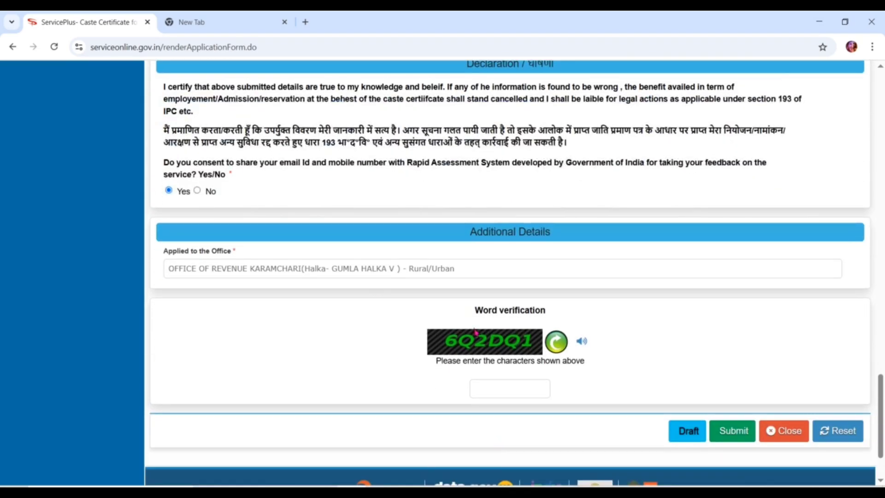
{"action": "left_click", "coordinate": [488, 395]}
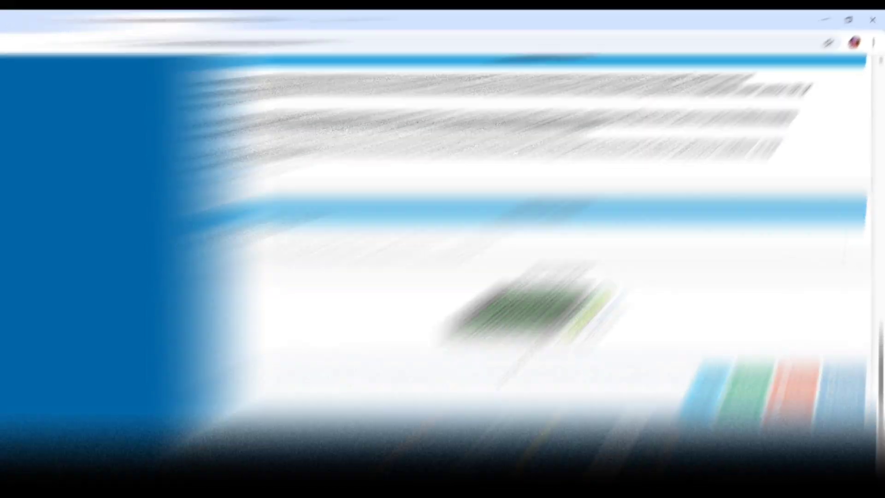
{"action": "type", "text": "6Q2DQ1"}
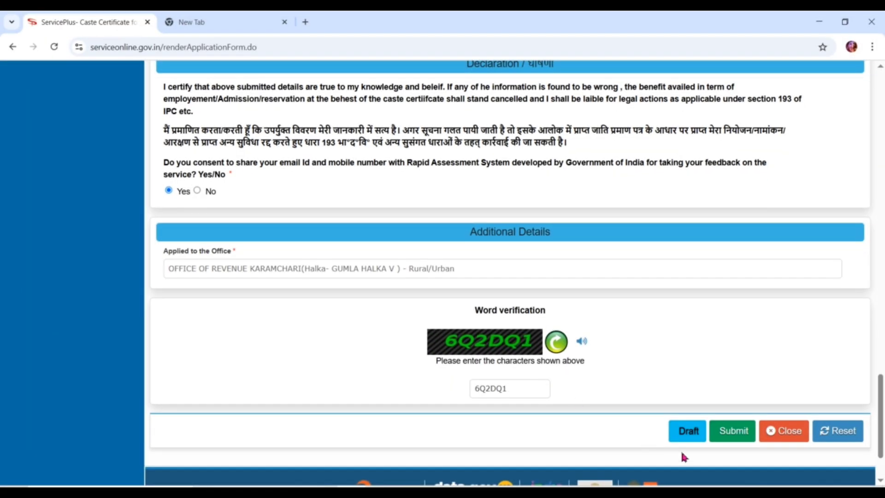
{"action": "left_click", "coordinate": [722, 438]}
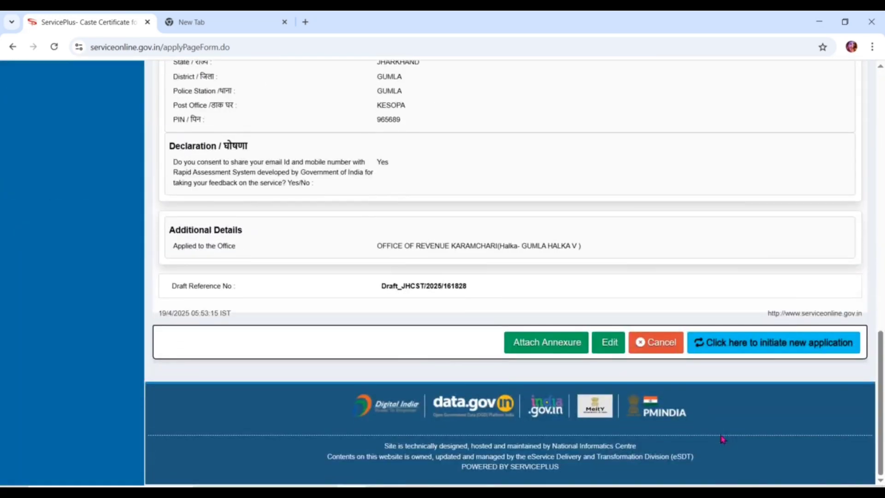
{"action": "scroll", "coordinate": [544, 162], "scroll_direction": "up", "scroll_amount": 4}
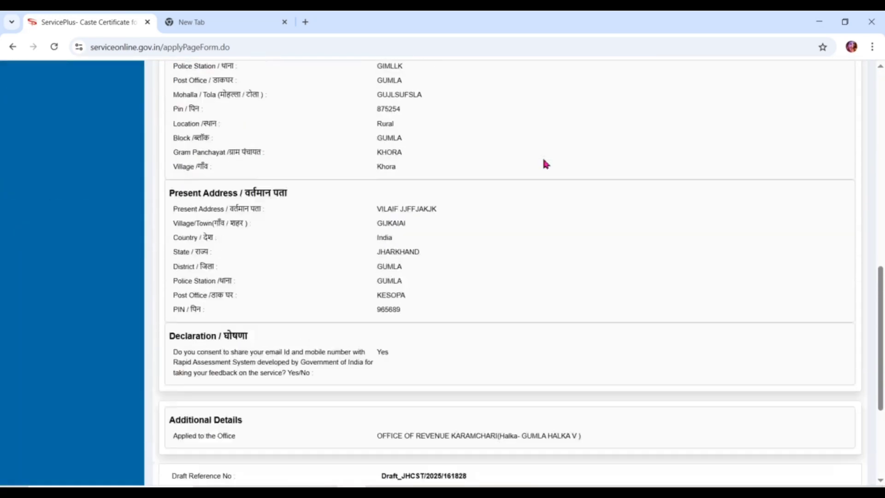
{"action": "scroll", "coordinate": [544, 162], "scroll_direction": "up", "scroll_amount": 15}
{"action": "scroll", "coordinate": [544, 161], "scroll_direction": "down", "scroll_amount": 7}
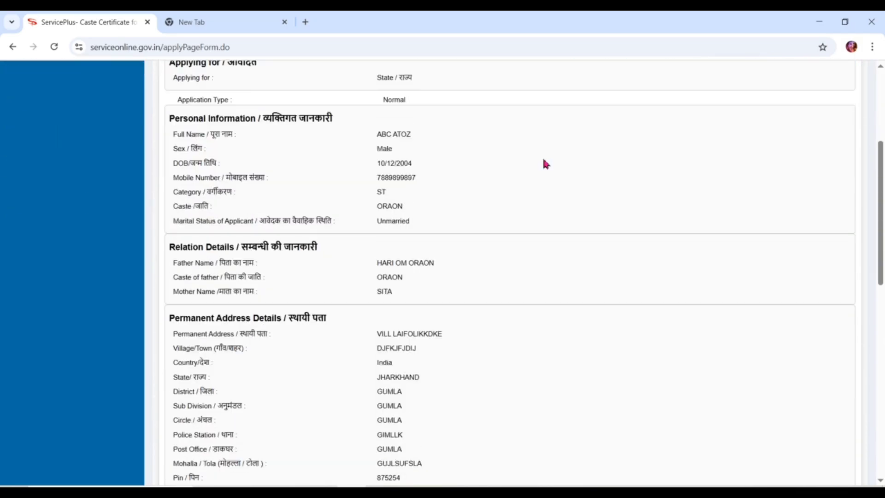
{"action": "scroll", "coordinate": [545, 162], "scroll_direction": "down", "scroll_amount": 3}
{"action": "scroll", "coordinate": [545, 162], "scroll_direction": "up", "scroll_amount": 2}
{"action": "scroll", "coordinate": [545, 161], "scroll_direction": "down", "scroll_amount": 1}
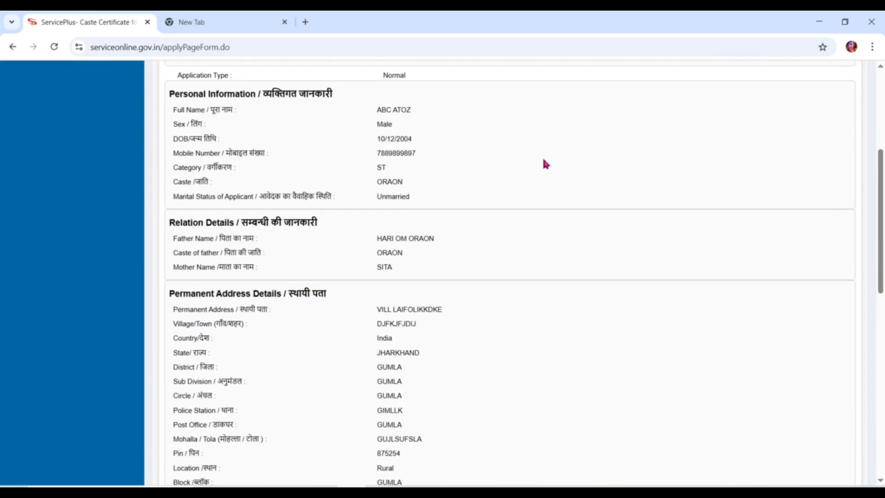
{"action": "scroll", "coordinate": [545, 164], "scroll_direction": "up", "scroll_amount": 1}
{"action": "scroll", "coordinate": [545, 164], "scroll_direction": "down", "scroll_amount": 8}
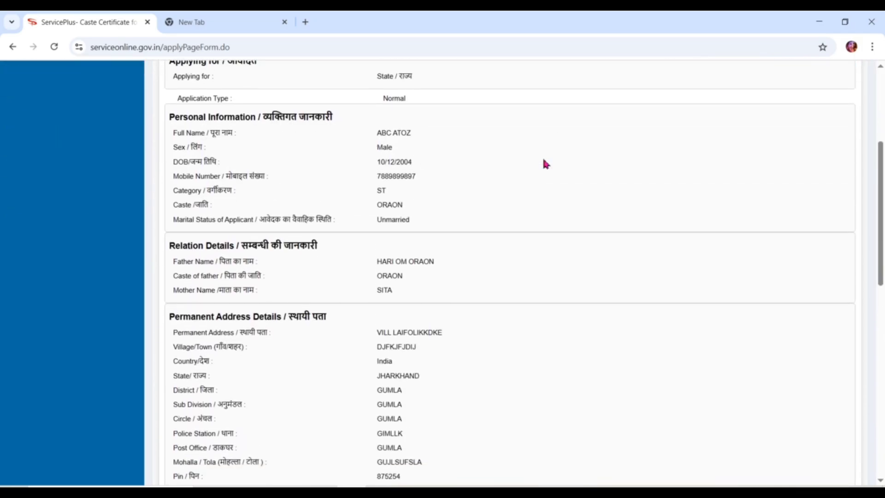
{"action": "scroll", "coordinate": [545, 163], "scroll_direction": "down", "scroll_amount": 5}
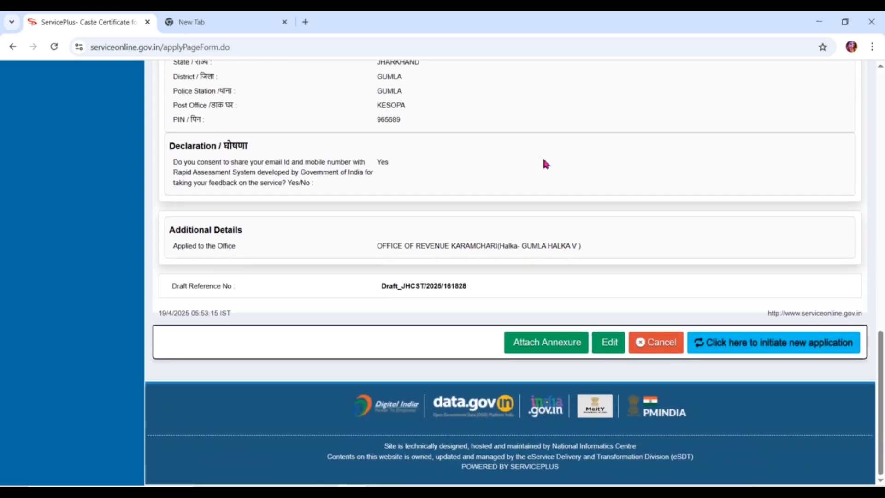
Choose Other Supporting Documents for citizenship, Aadhar Card for identity, Other Supporting Documents for residence.
{"action": "left_click", "coordinate": [548, 349]}
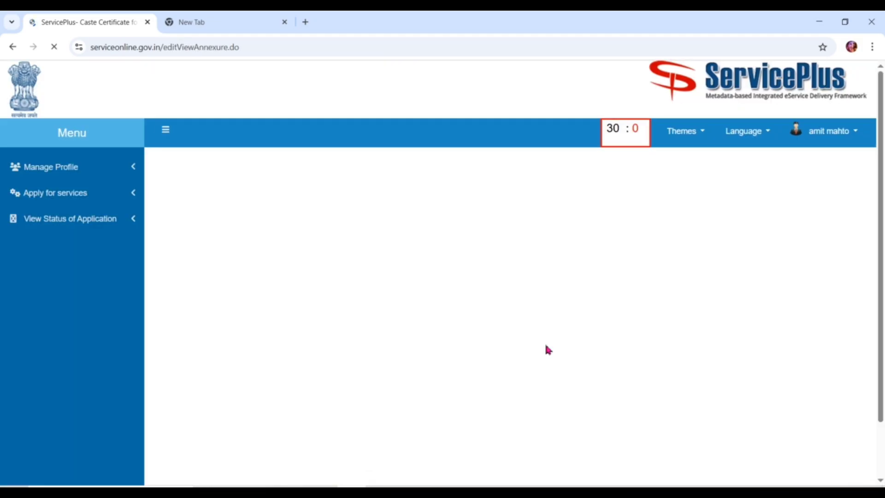
{"action": "left_click", "coordinate": [531, 244]}
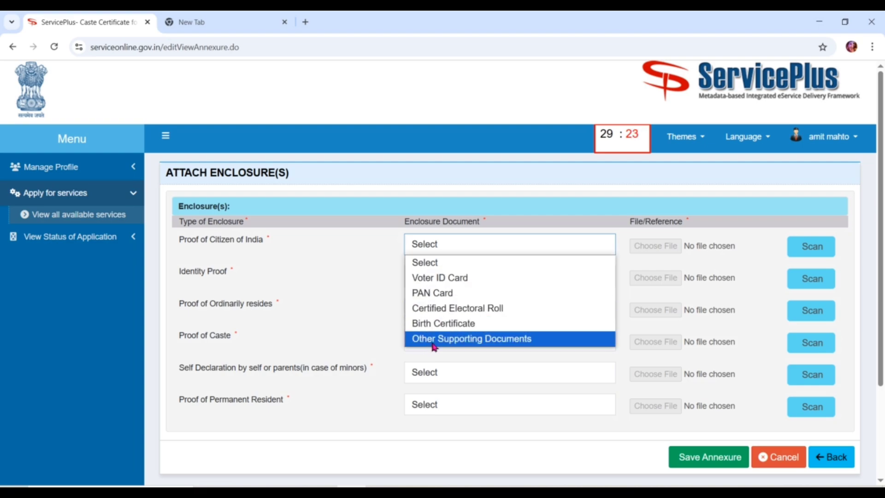
{"action": "left_click", "coordinate": [445, 339]}
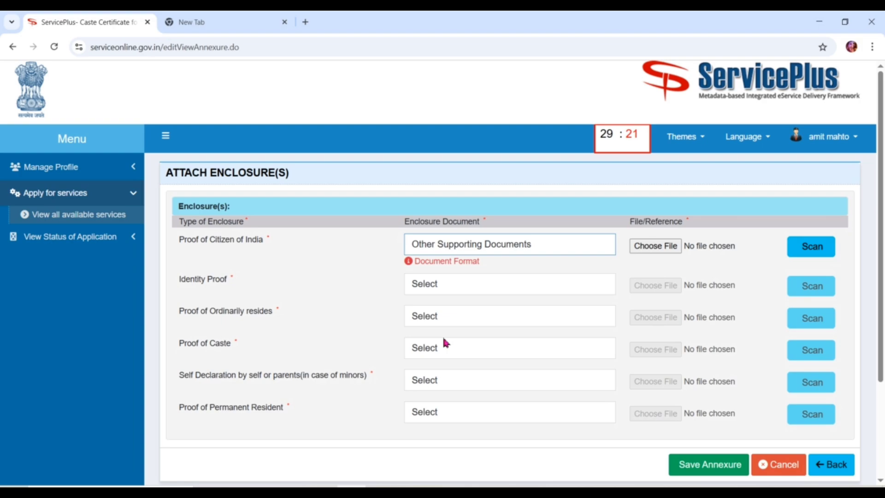
{"action": "left_click", "coordinate": [503, 283]}
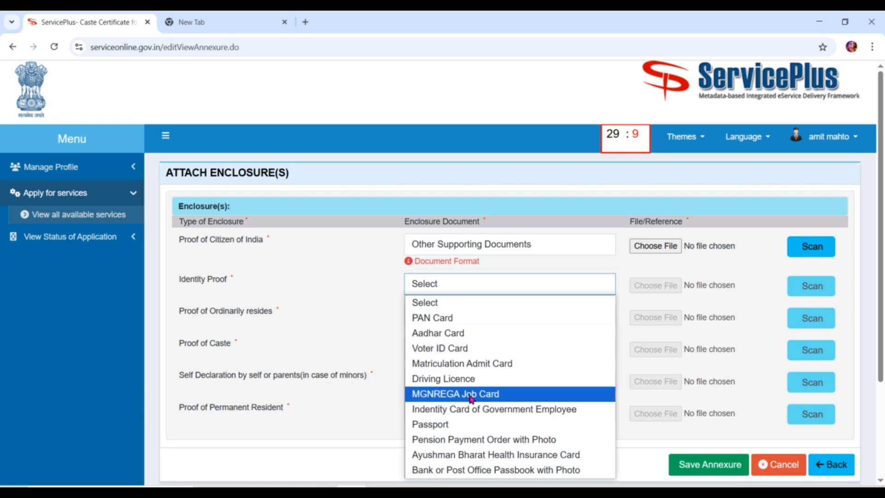
{"action": "left_click", "coordinate": [447, 341]}
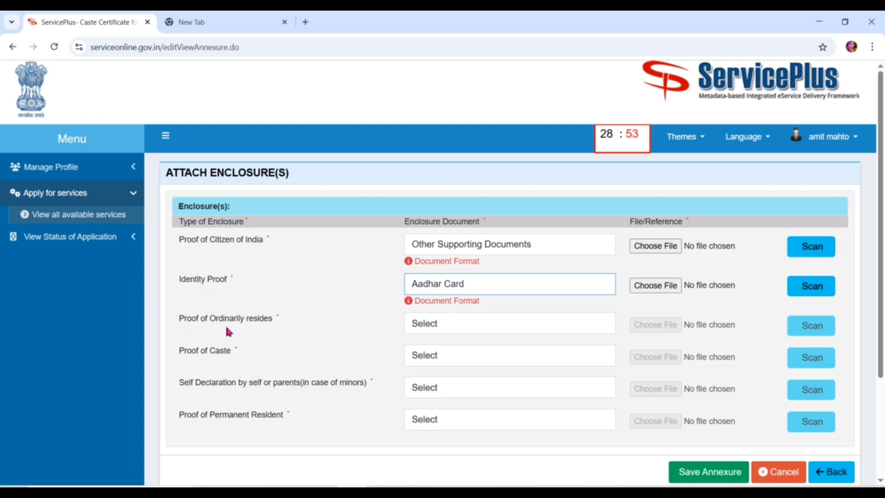
{"action": "left_click", "coordinate": [451, 322]}
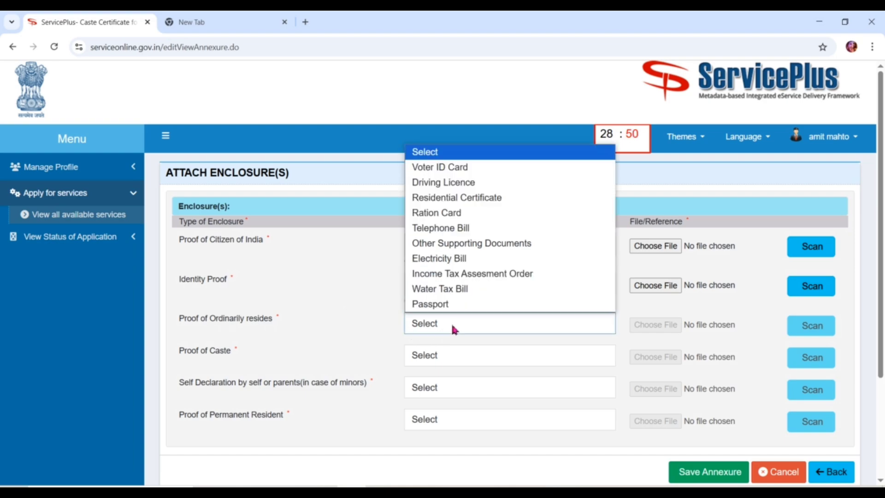
{"action": "left_click", "coordinate": [453, 244]}
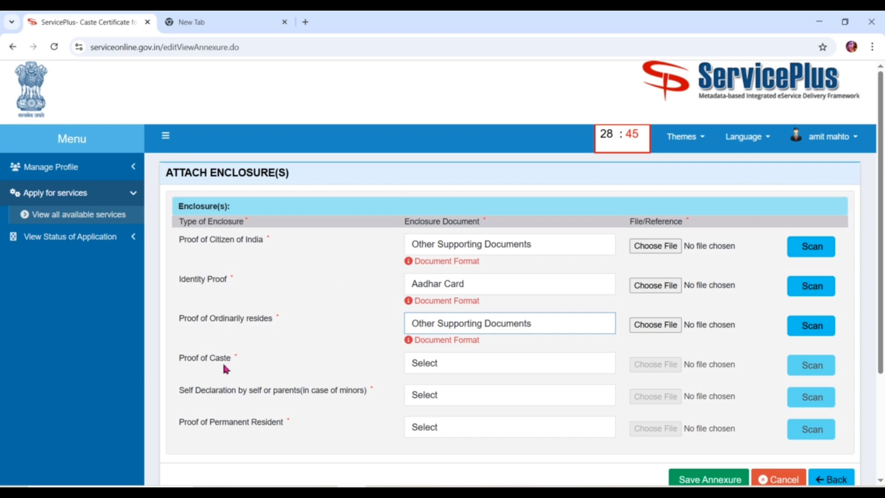
Choose Khatian for caste, Self declaration, and the pre-06.09.1950 government document for permanent residence.
{"action": "left_click", "coordinate": [437, 364]}
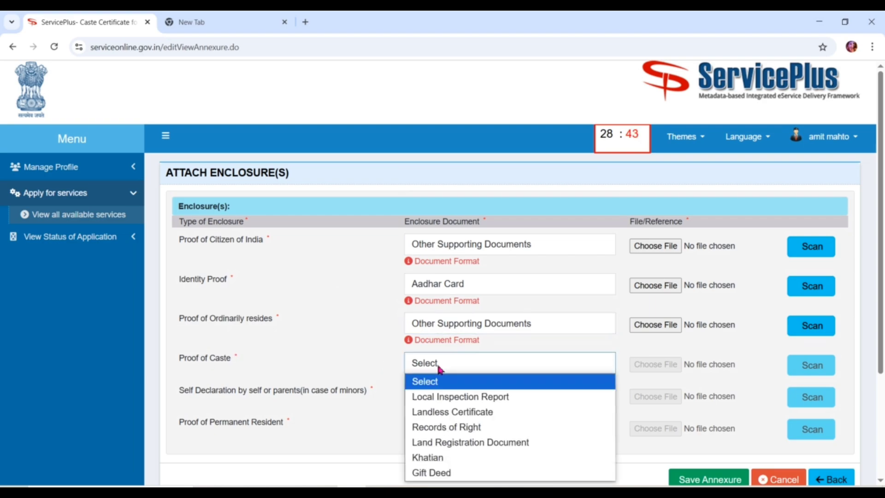
{"action": "left_click", "coordinate": [433, 458]}
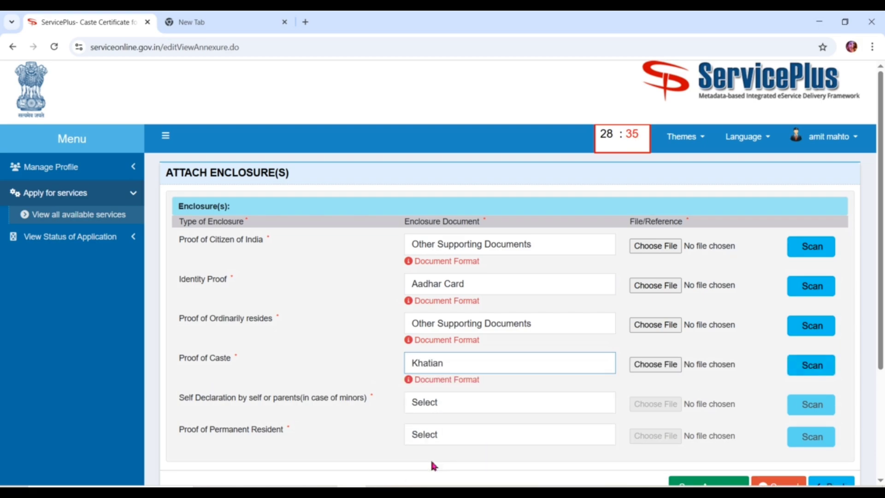
{"action": "left_click", "coordinate": [444, 400]}
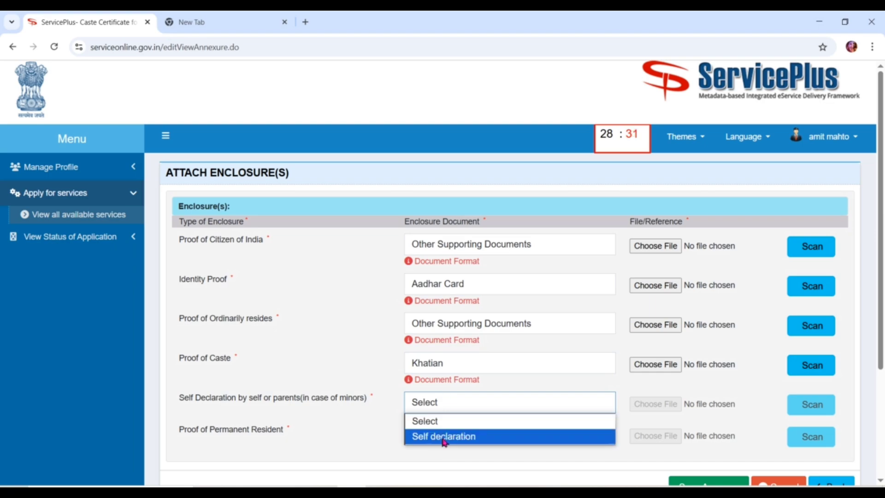
{"action": "left_click", "coordinate": [443, 437]}
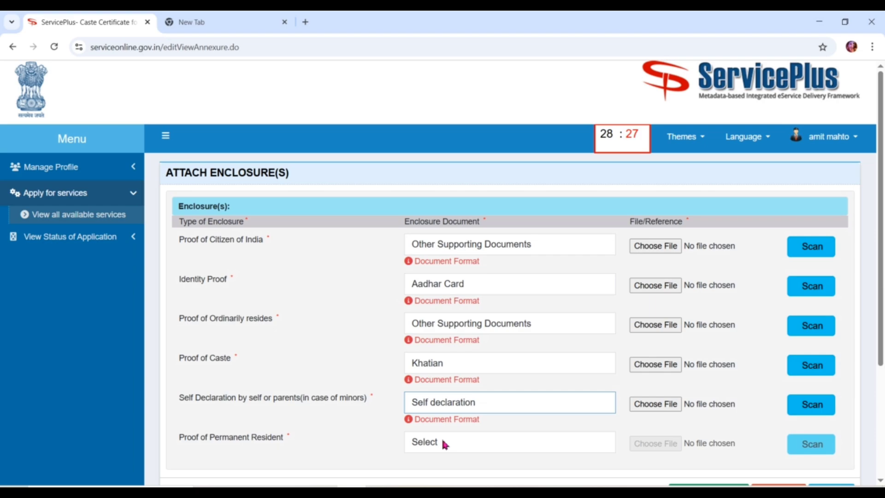
{"action": "left_click", "coordinate": [443, 443]}
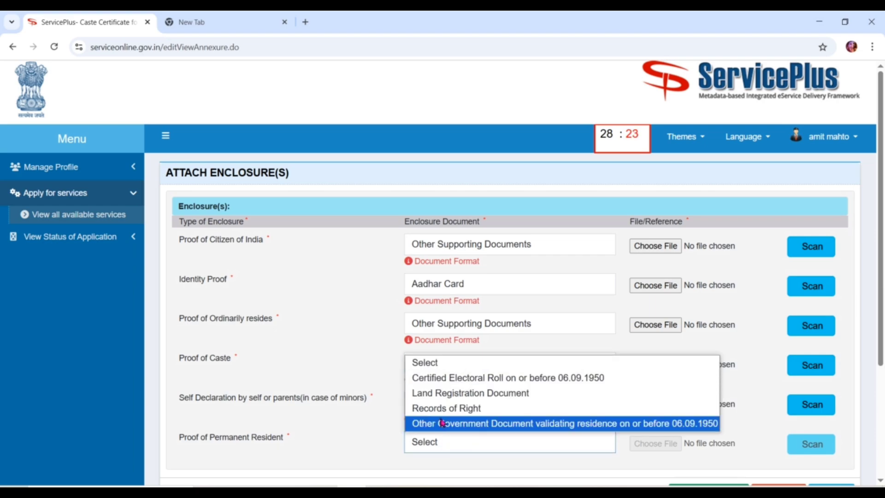
{"action": "left_click", "coordinate": [441, 422]}
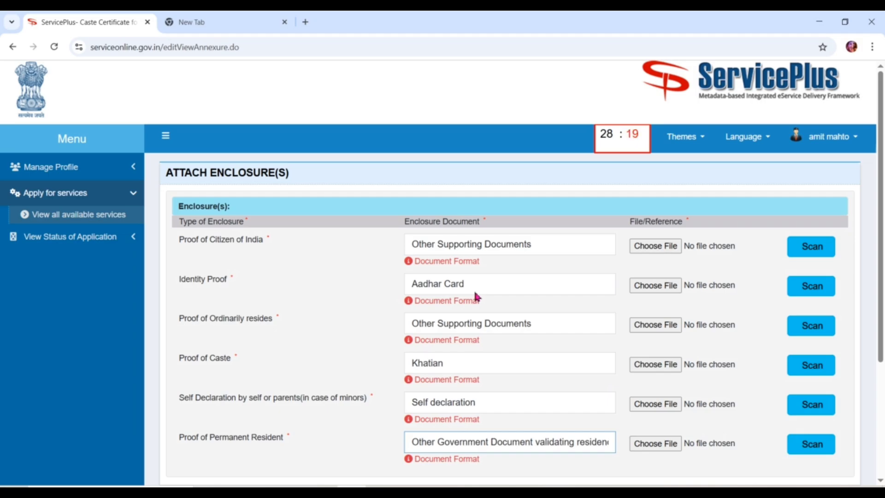
{"action": "key", "text": "ctrl+plus"}
{"action": "key", "text": "ctrl+plus"}
{"action": "key", "text": "ctrl+plus"}
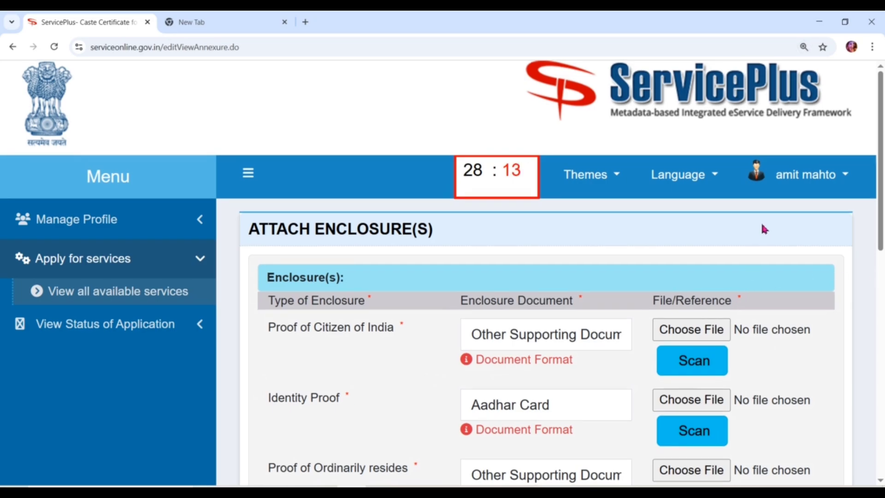
{"action": "scroll", "coordinate": [763, 226], "scroll_direction": "down", "scroll_amount": 5}
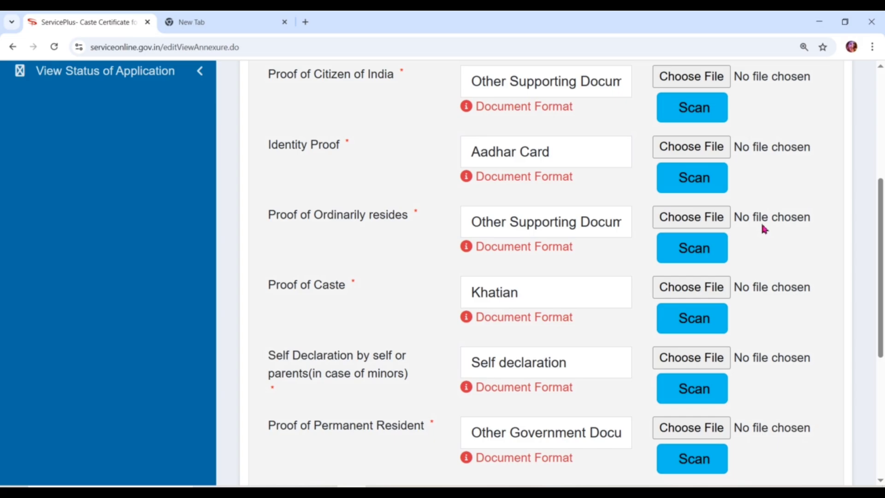
{"action": "key", "text": "ctrl+minus"}
{"action": "key", "text": "ctrl+minus"}
{"action": "key", "text": "ctrl+minus"}
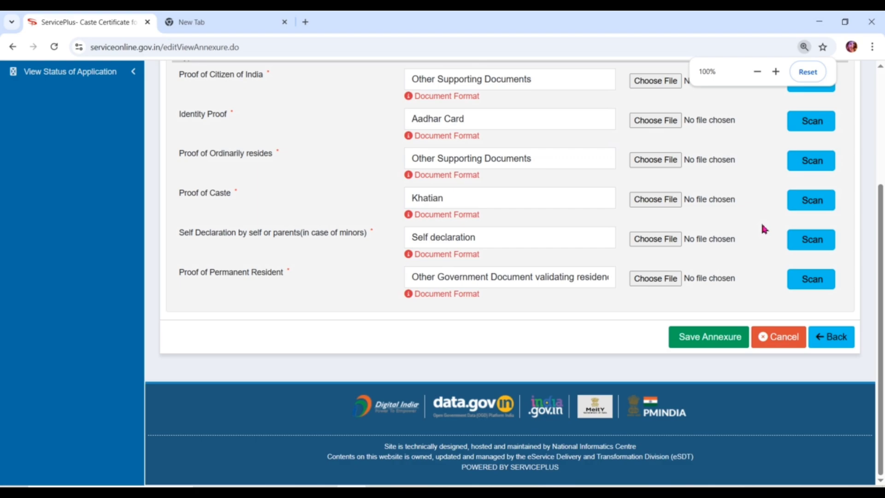
{"action": "scroll", "coordinate": [552, 317], "scroll_direction": "up", "scroll_amount": 1}
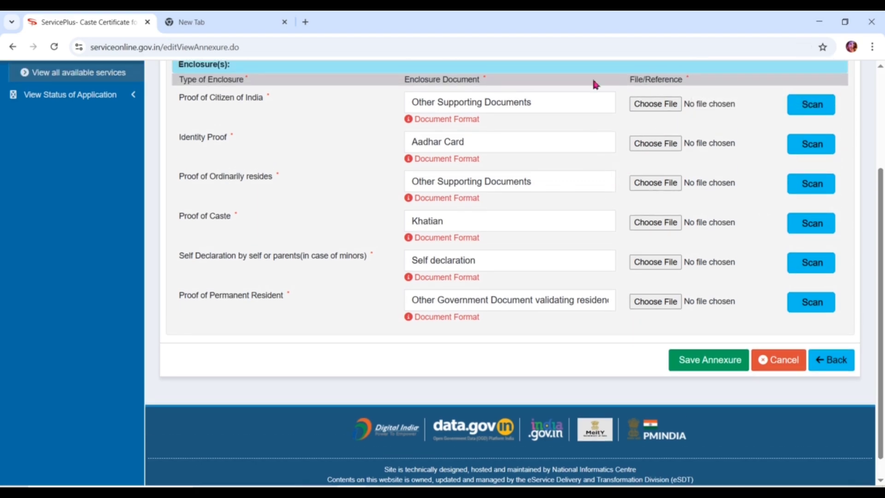
Attach Adobe Scan 09-Apr-2025 to the citizenship, identity and ordinary-residence rows.
{"action": "left_click", "coordinate": [660, 104]}
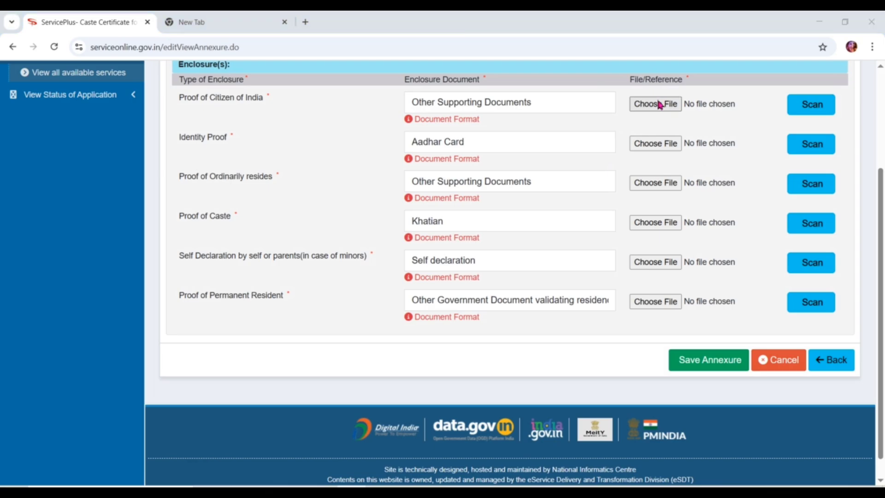
{"action": "double_click", "coordinate": [157, 105]}
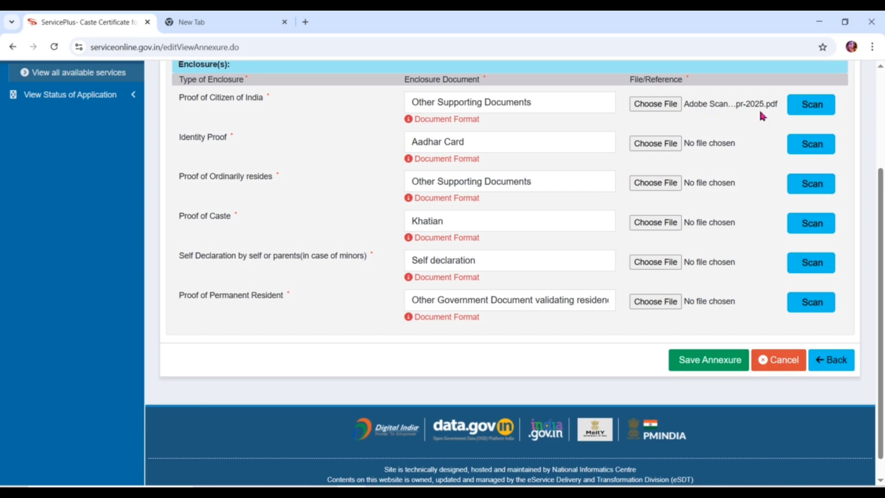
{"action": "left_click", "coordinate": [655, 143]}
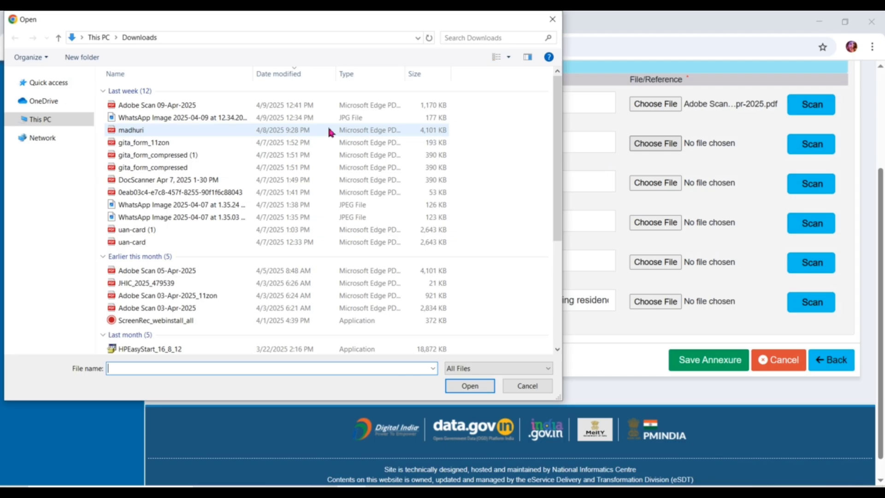
{"action": "left_click", "coordinate": [561, 25]}
{"action": "left_click", "coordinate": [654, 147]}
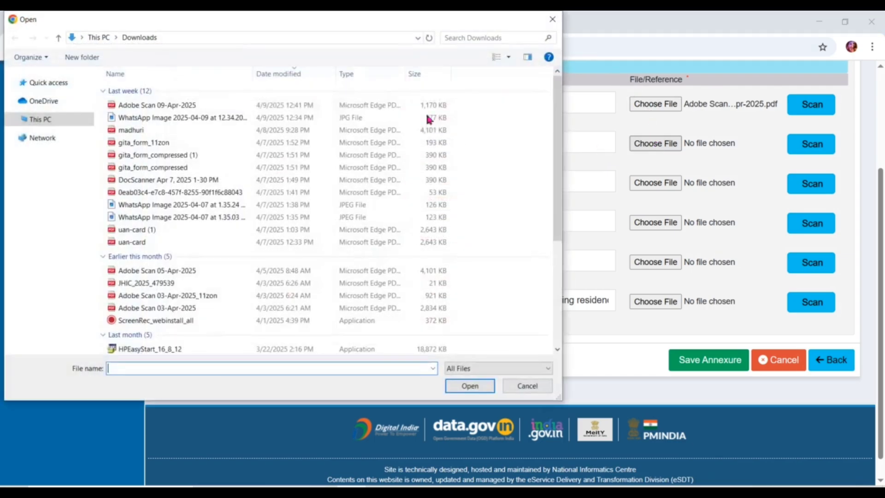
{"action": "double_click", "coordinate": [198, 101]}
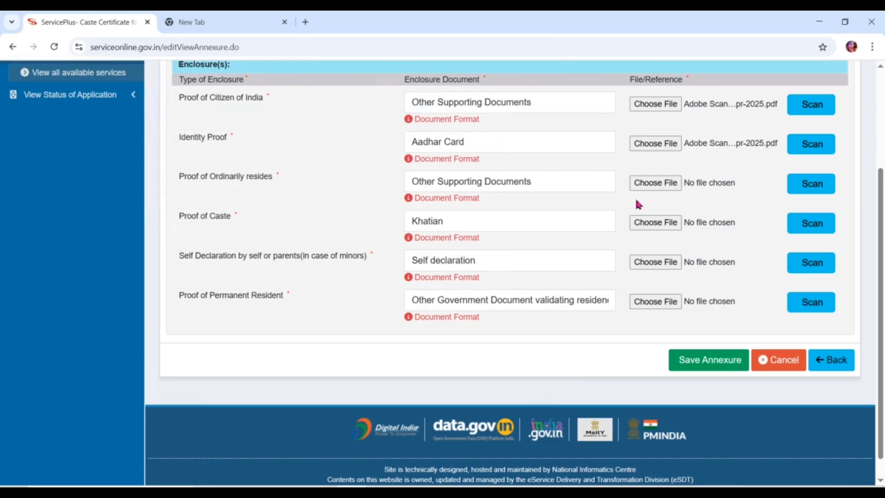
{"action": "left_click", "coordinate": [662, 183]}
{"action": "double_click", "coordinate": [157, 104]}
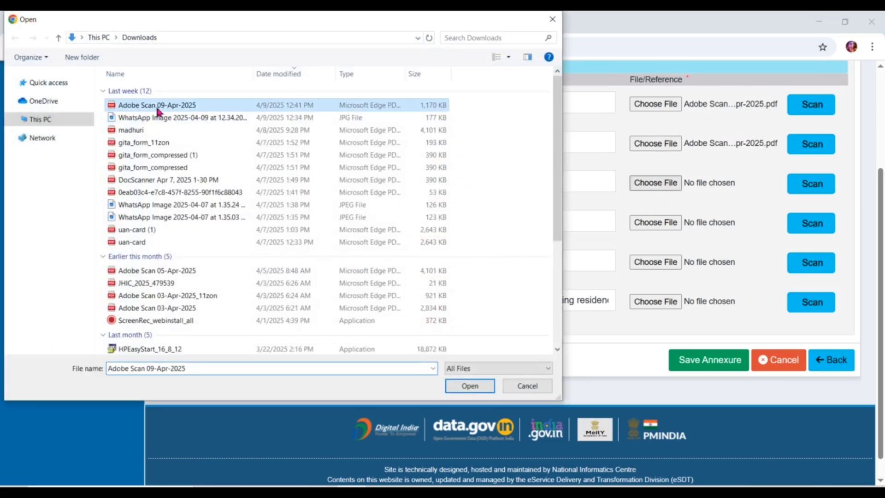
Attach Adobe Scan 09-Apr-2025 to the caste, self-declaration and permanent-resident rows, then save the annexure.
{"action": "left_click", "coordinate": [656, 223]}
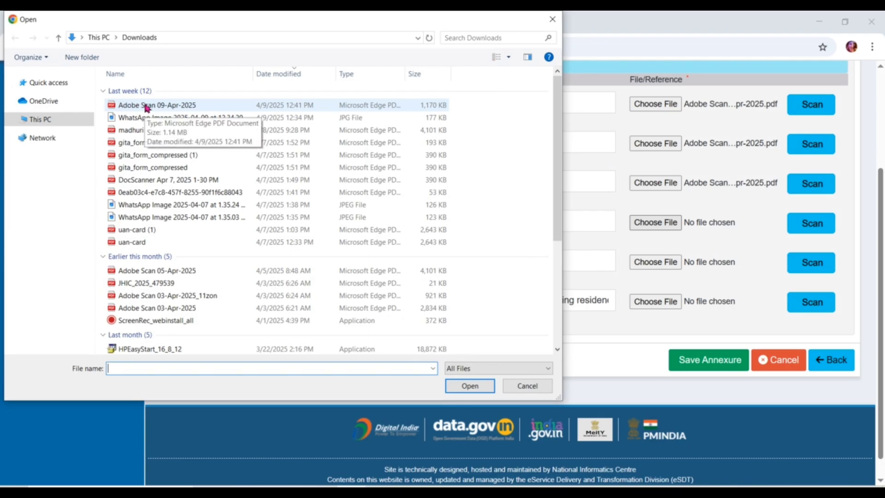
{"action": "double_click", "coordinate": [163, 105]}
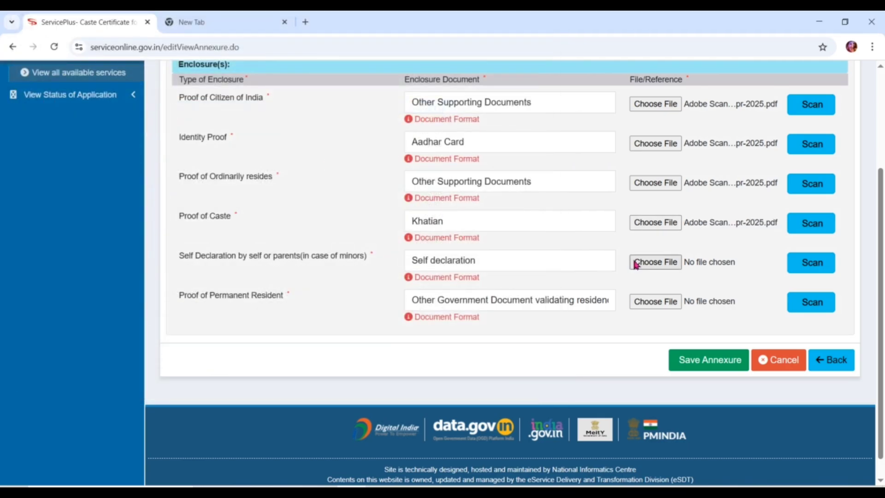
{"action": "left_click", "coordinate": [658, 264]}
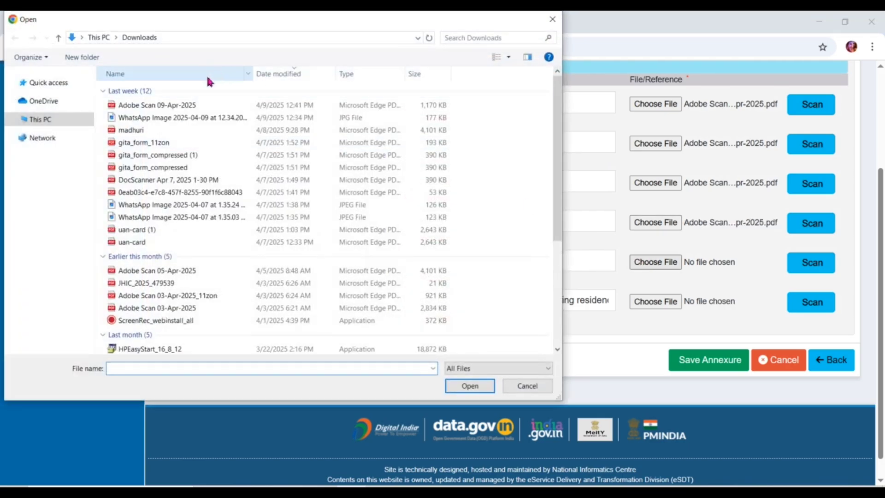
{"action": "left_click", "coordinate": [190, 106]}
{"action": "left_click", "coordinate": [189, 110]}
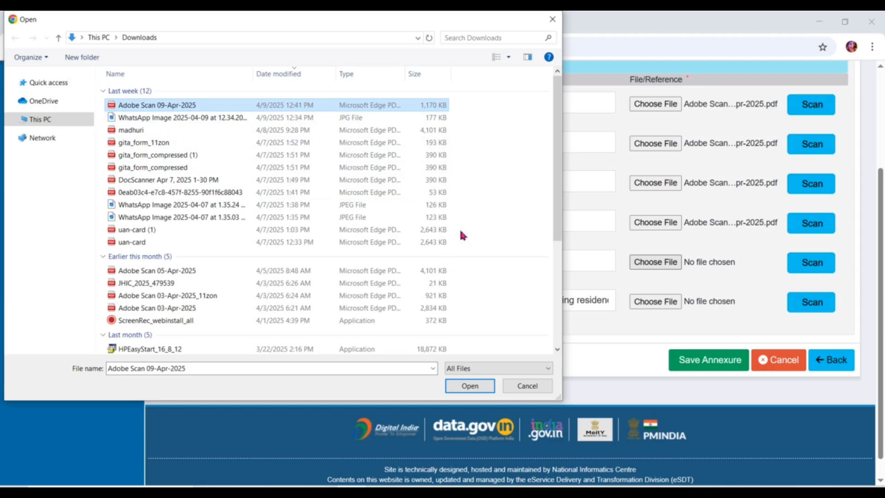
{"action": "left_click", "coordinate": [230, 104]}
{"action": "double_click", "coordinate": [230, 105]}
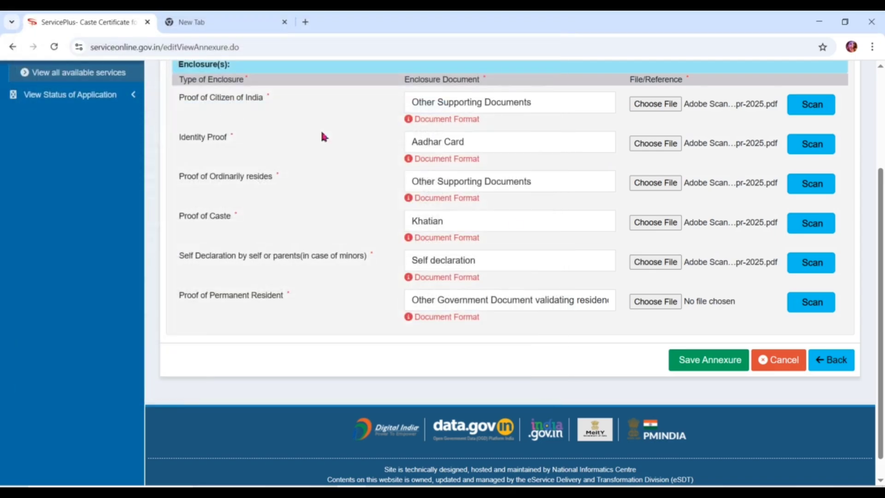
{"action": "left_click", "coordinate": [640, 304]}
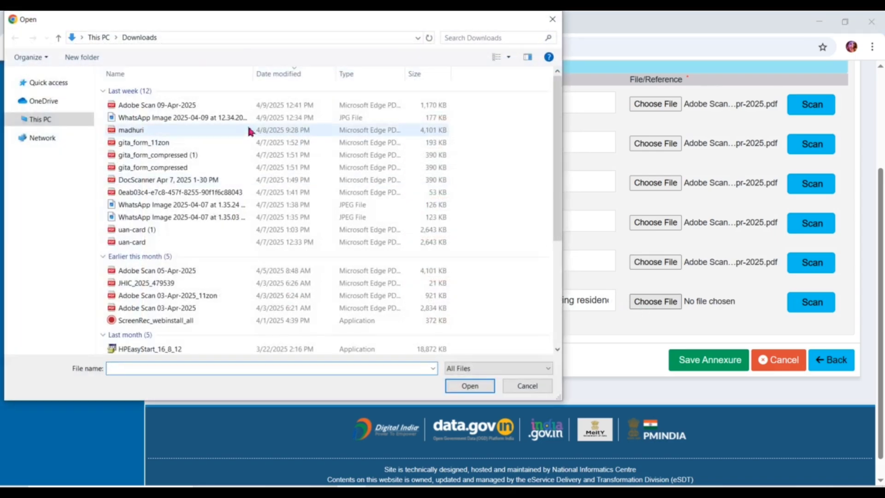
{"action": "double_click", "coordinate": [238, 107]}
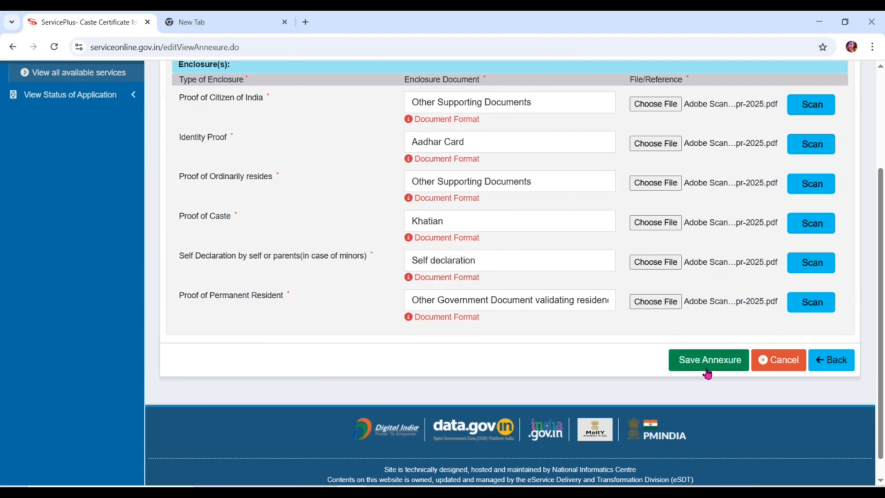
{"action": "left_click", "coordinate": [706, 369]}
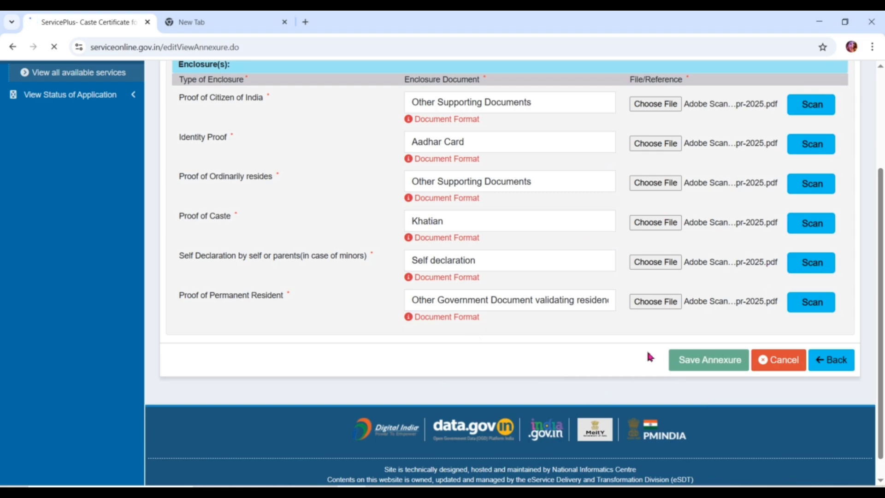
Scroll the saved application page to the six-enclosure Annexure List and the Make Payment button.
{"action": "scroll", "coordinate": [651, 356], "scroll_direction": "up", "scroll_amount": 1}
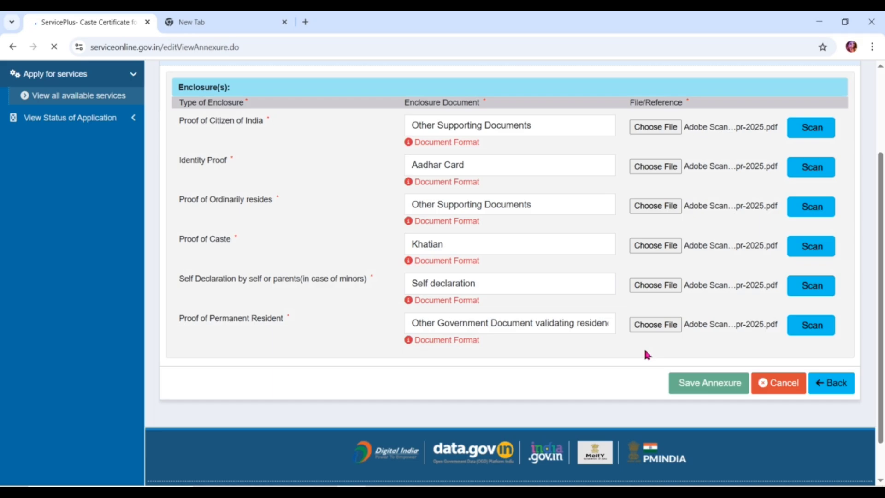
{"action": "scroll", "coordinate": [647, 355], "scroll_direction": "down", "scroll_amount": 15}
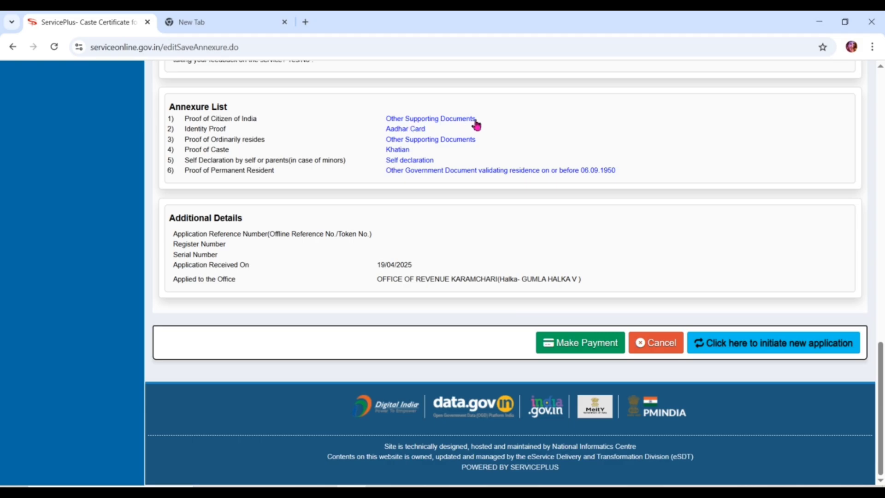
{"action": "scroll", "coordinate": [431, 125], "scroll_direction": "up", "scroll_amount": 10}
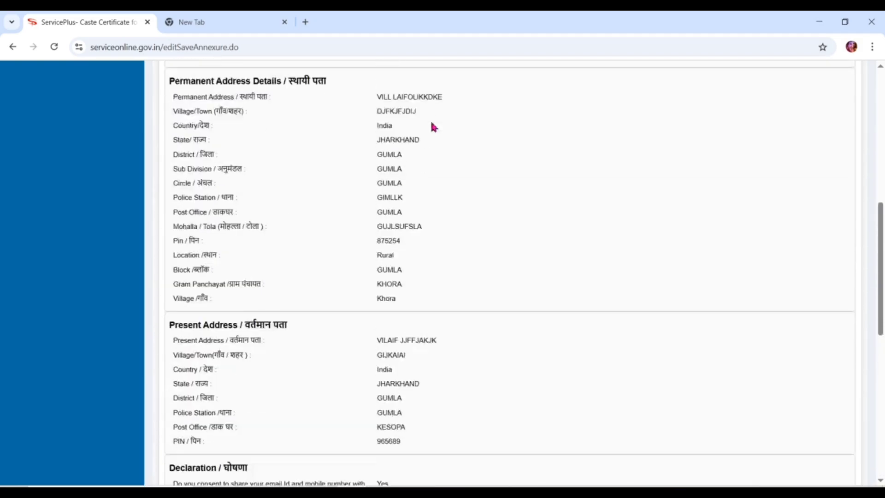
{"action": "scroll", "coordinate": [432, 126], "scroll_direction": "up", "scroll_amount": 8}
{"action": "scroll", "coordinate": [432, 126], "scroll_direction": "down", "scroll_amount": 4}
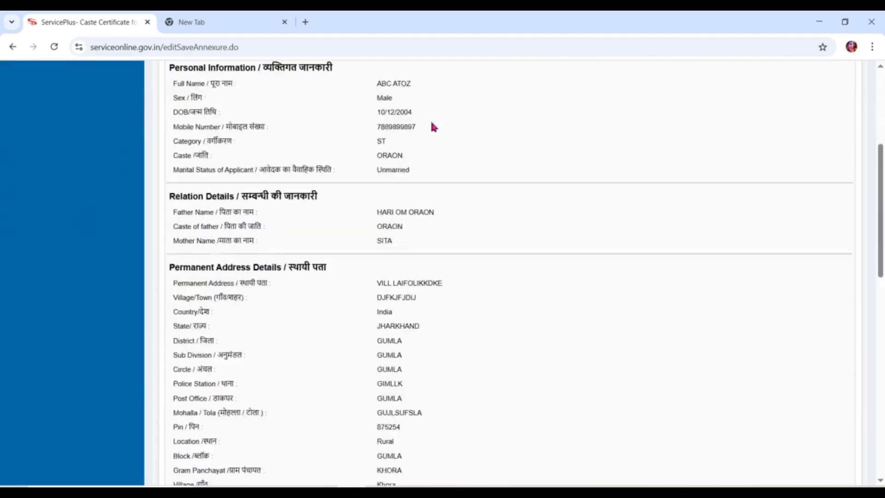
{"action": "scroll", "coordinate": [432, 126], "scroll_direction": "down", "scroll_amount": 10}
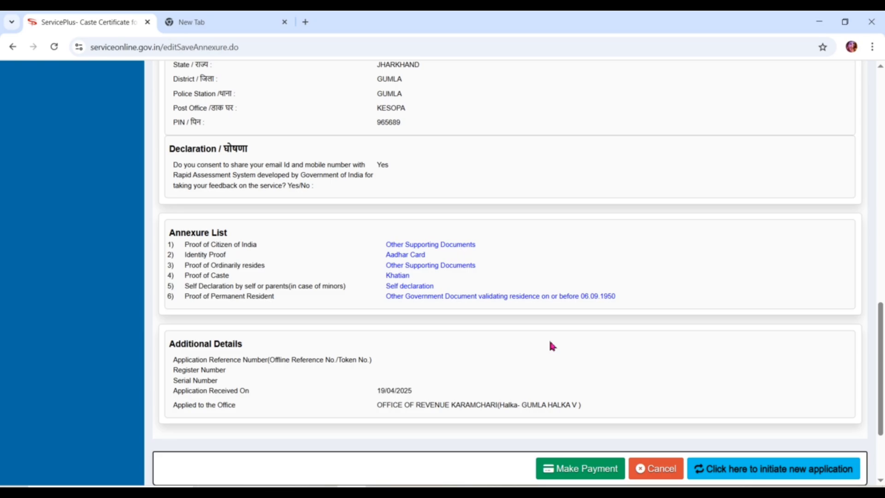
Pay the Rs. 30 caste certificate fee via CSC E-Wallet Payment and accept the gateway redirect.
{"action": "left_click", "coordinate": [565, 478]}
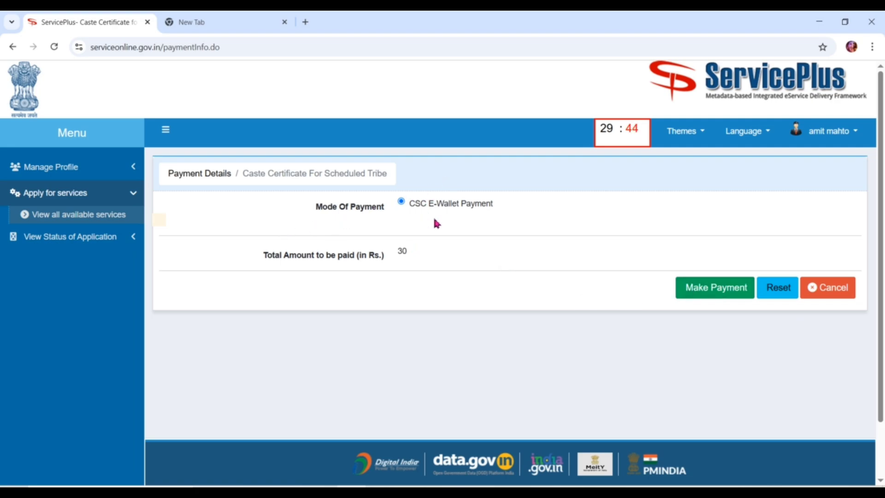
{"action": "left_click", "coordinate": [721, 288]}
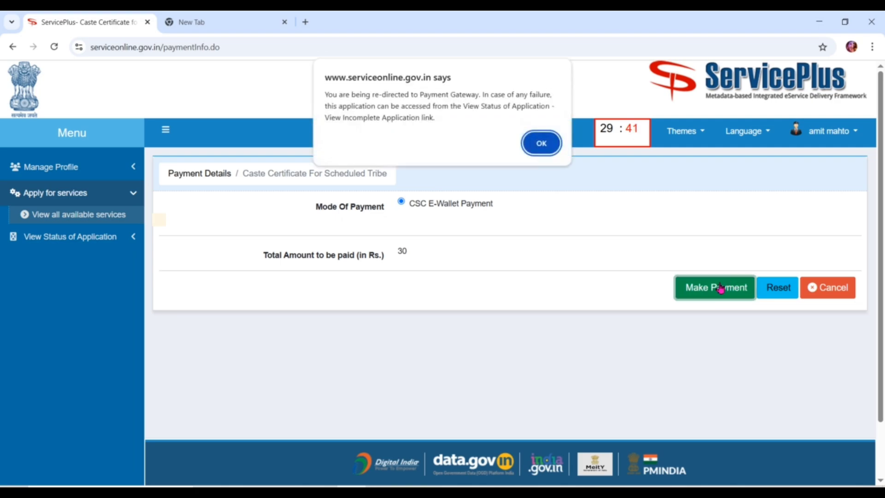
{"action": "left_click", "coordinate": [539, 145]}
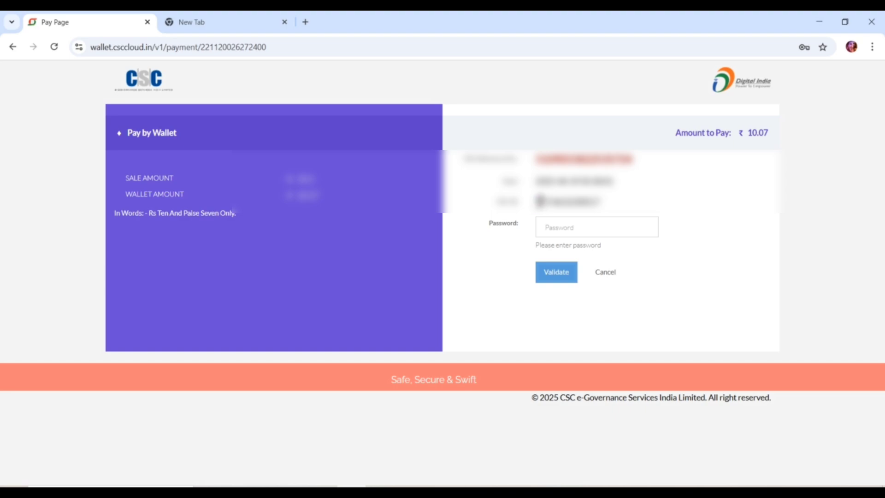
Ready the wallet password field for the ₹ 10.07 payment, dismissing Chrome's saved-password suggestions.
{"action": "left_click_drag", "start_coordinate": [537, 202], "coordinate": [612, 204]}
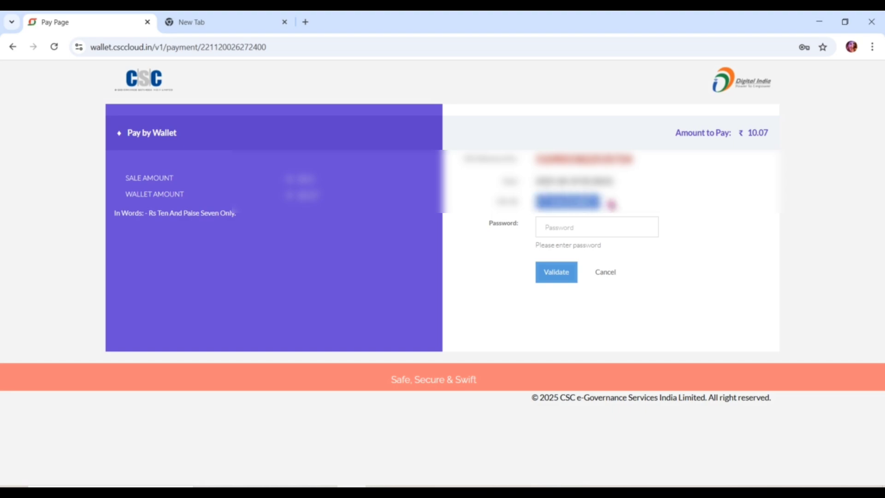
{"action": "left_click", "coordinate": [570, 230]}
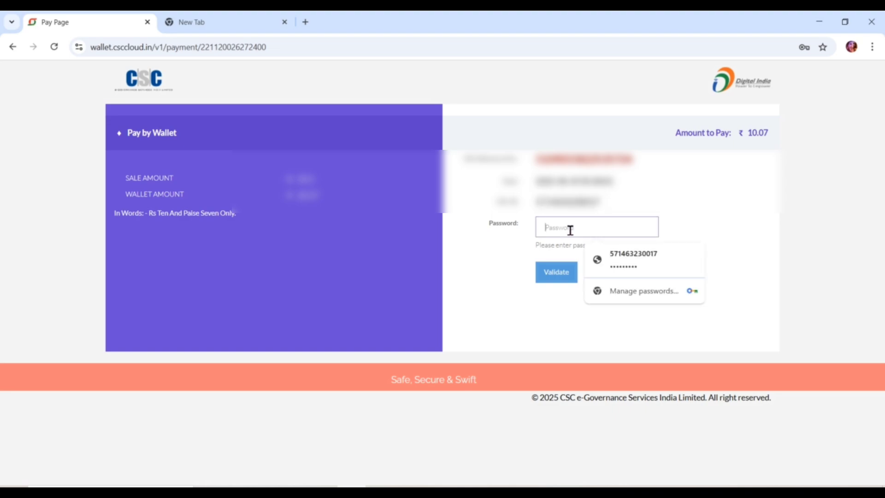
{"action": "left_click", "coordinate": [491, 279]}
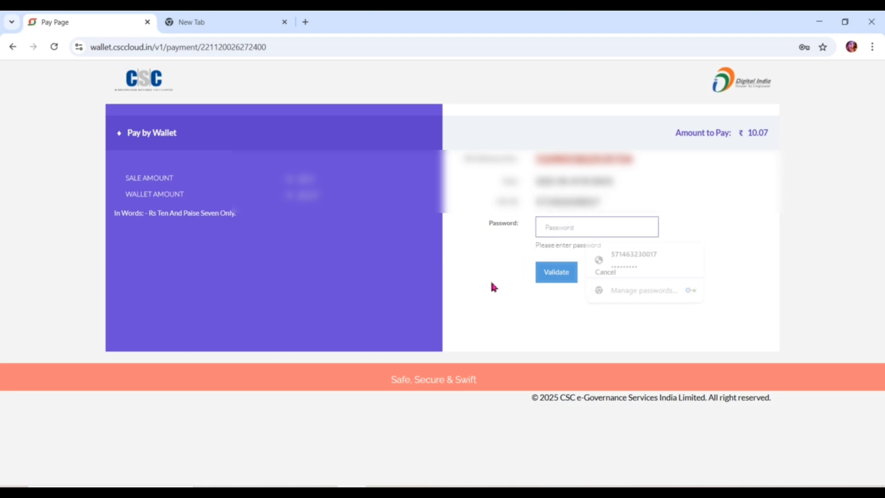